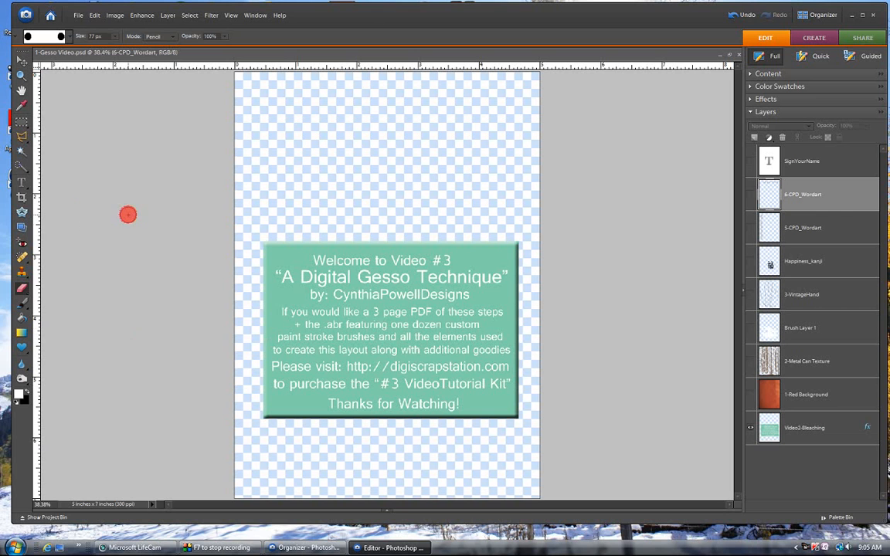
Configure a new blank file with a width of 5 inches, a height of 7 inches and a resolution of 300 pixels/inch
left_click(78, 14)
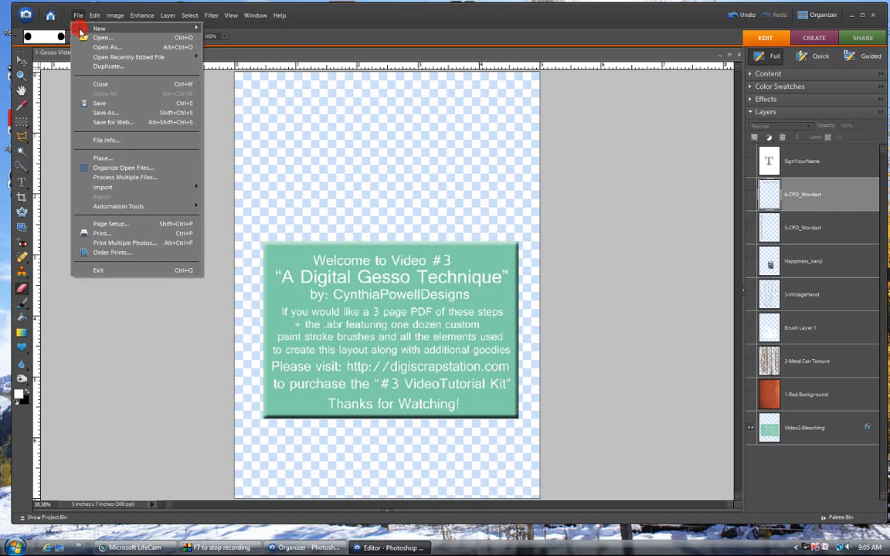
mouse_move(80, 28)
left_click(225, 27)
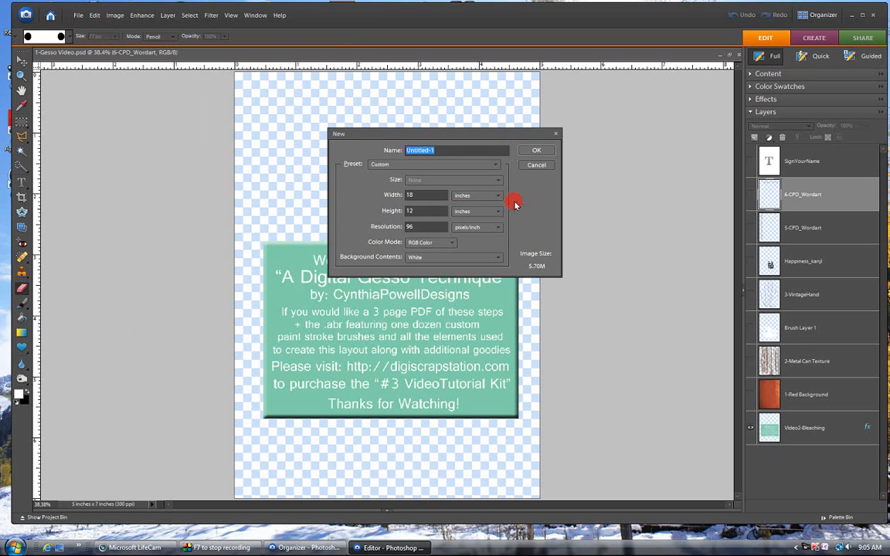
left_click(411, 195)
left_click(416, 196)
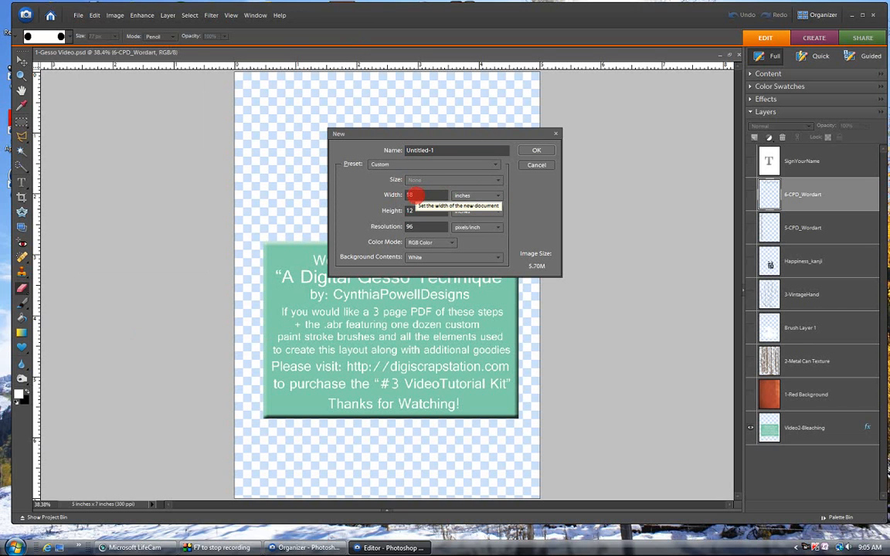
key("BackSpace")
key("BackSpace")
type("5")
left_click(412, 214)
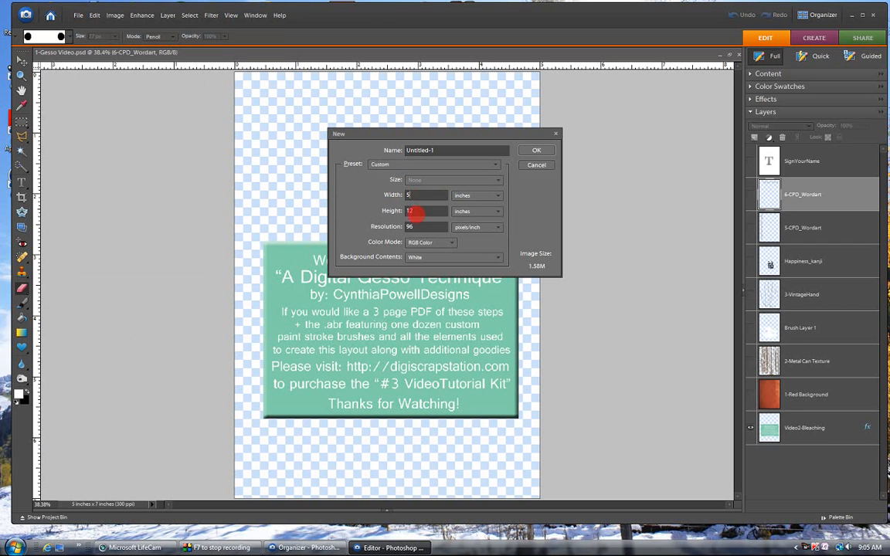
key("BackSpace")
type("7")
left_click(415, 225)
key("BackSpace")
key("BackSpace")
type("300")
Choose transparent background contents for the new file and dismiss the setup without creating it
left_click(475, 257)
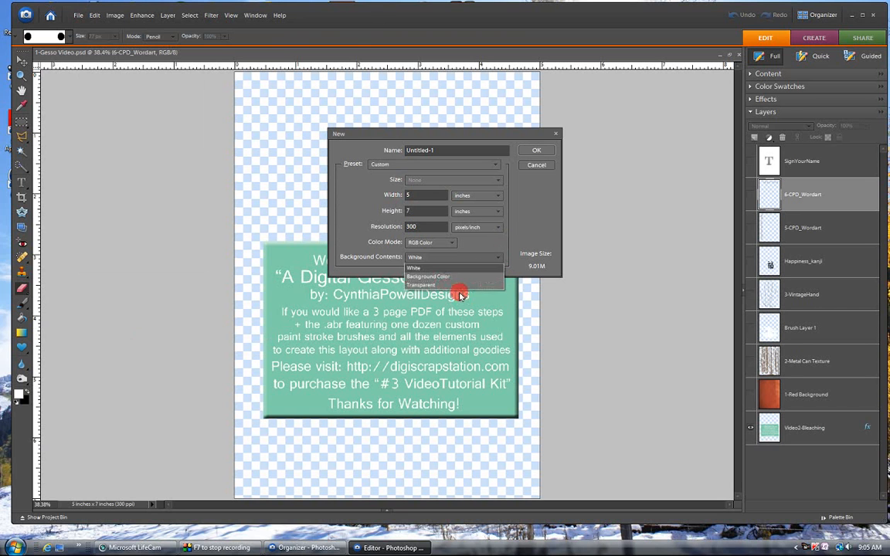
left_click(446, 286)
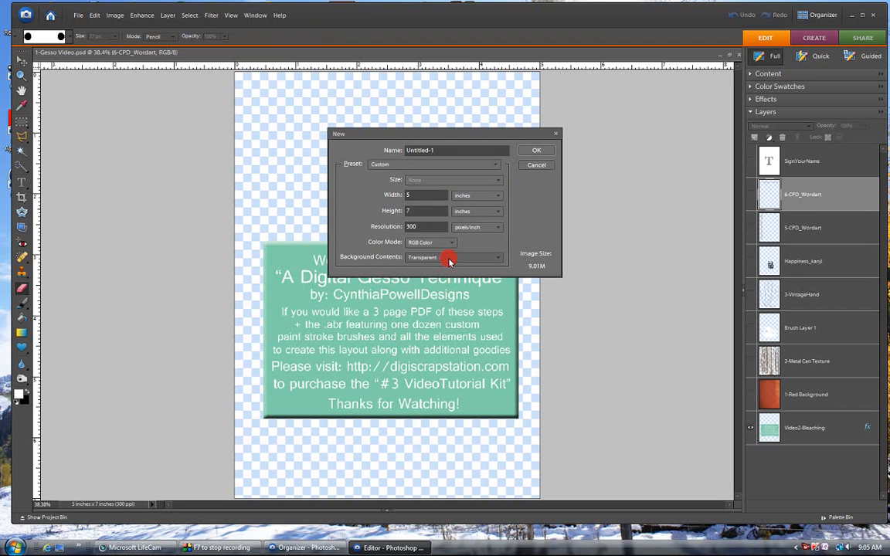
left_click(539, 166)
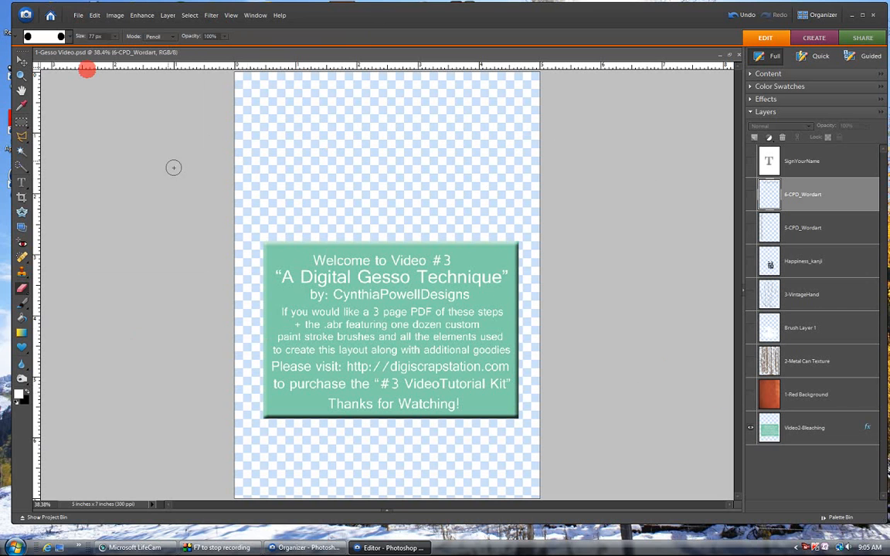
Place the 1-Red Background image from the Video 3-Gesso Technique Kit folder in the layout, and cancel the placement
left_click(78, 15)
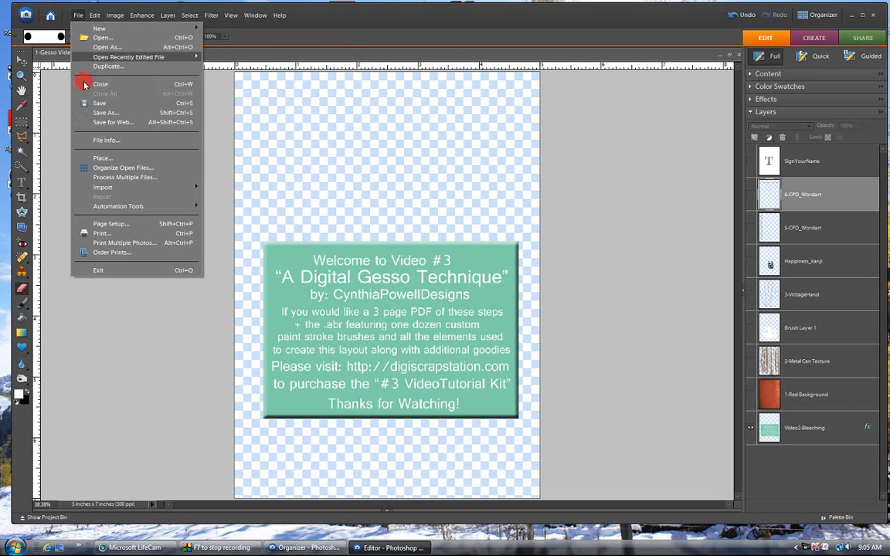
left_click(88, 159)
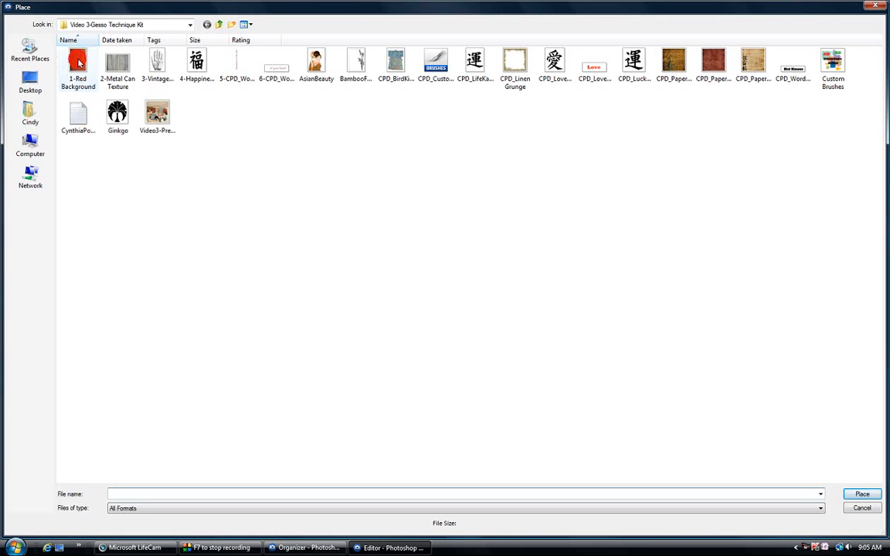
left_click(77, 65)
left_click(850, 496)
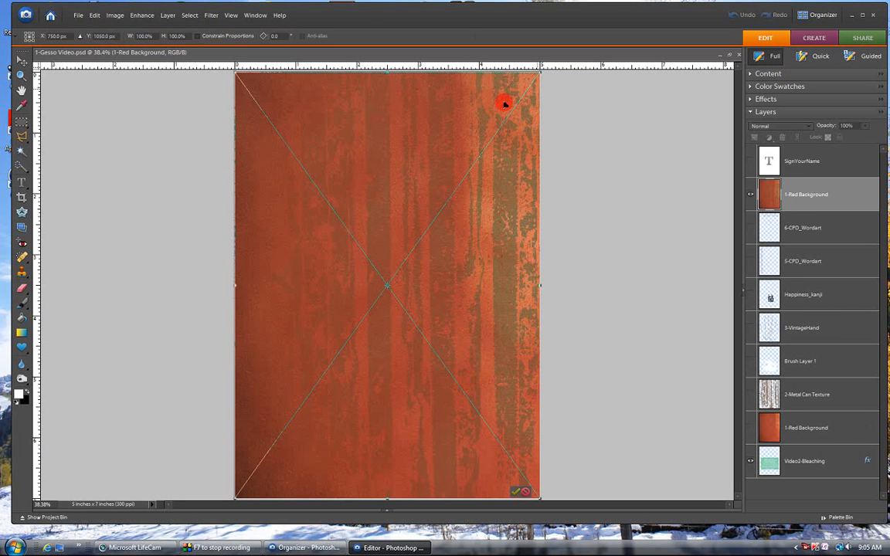
left_click_drag(228, 287, 164, 288)
left_click_drag(235, 290, 234, 288)
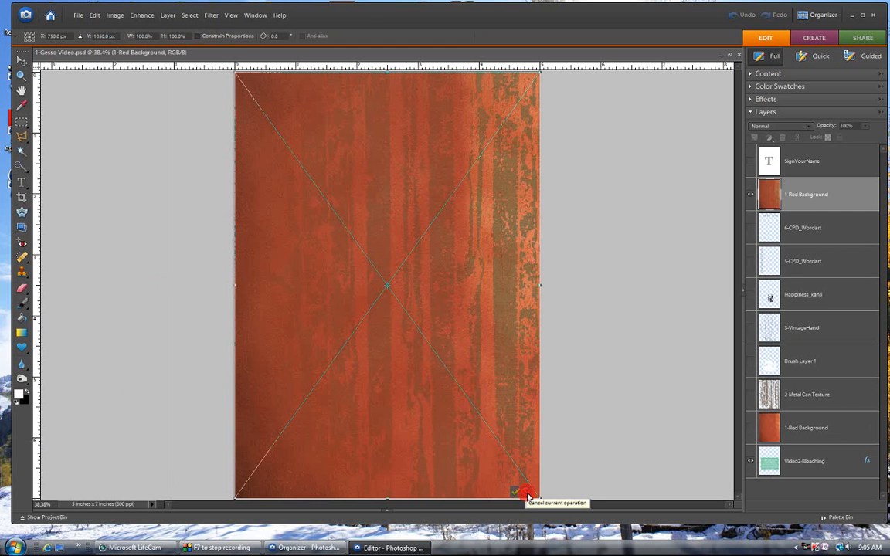
left_click(527, 496)
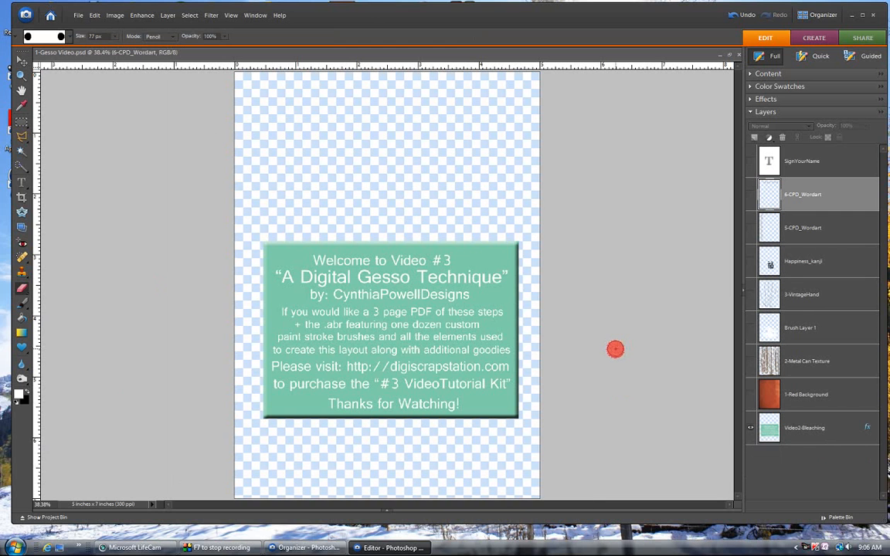
Show the existing 1-Red Background layer and hide the Video2-Bleaching layer
left_click(749, 395)
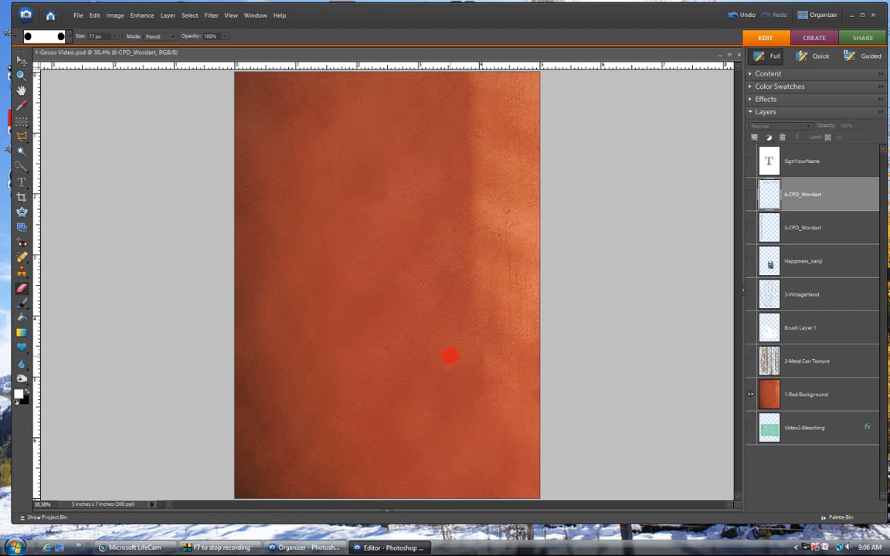
Place the 2-Metal Can Texture image and stretch it vertically to cover the full height of the page
left_click(78, 15)
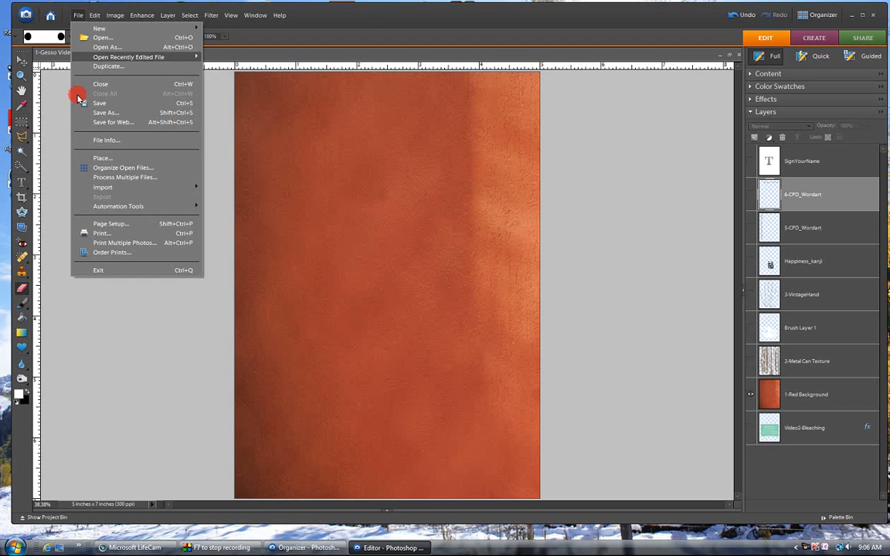
left_click(75, 159)
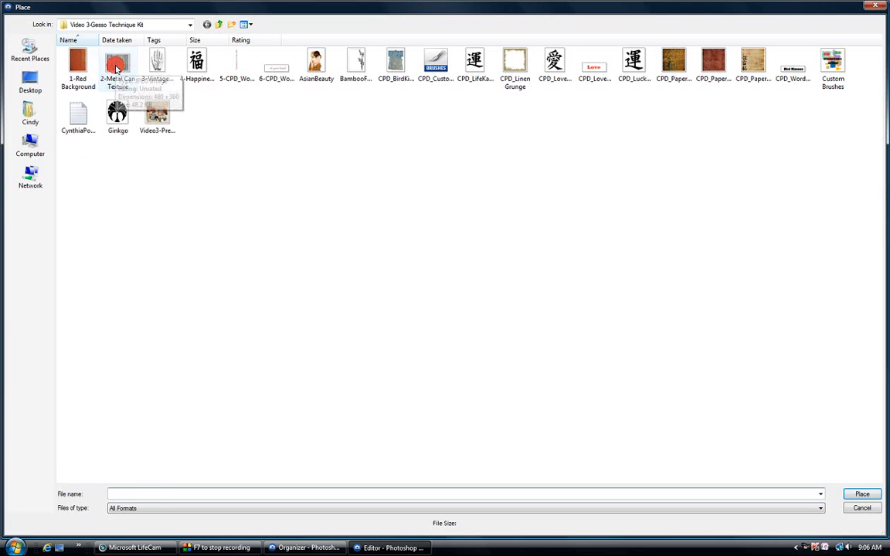
left_click(119, 76)
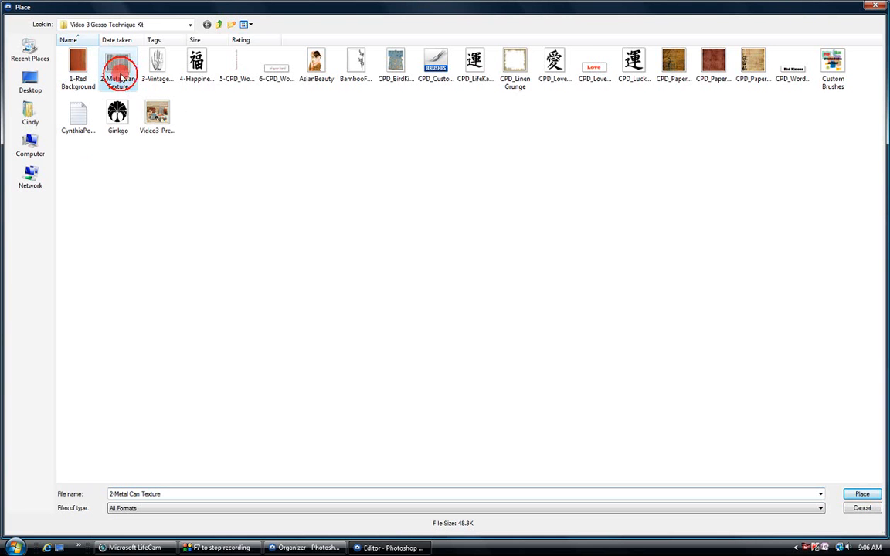
left_click(855, 496)
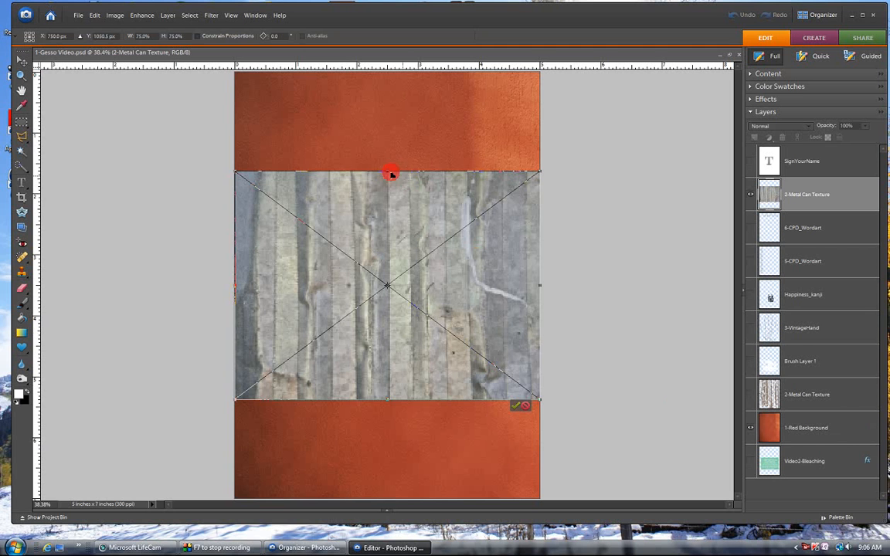
left_click_drag(385, 174, 386, 72)
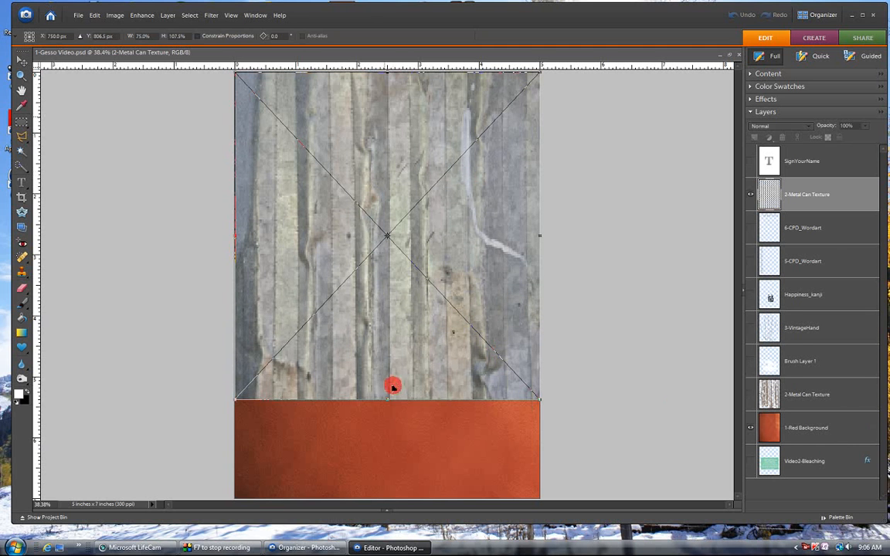
left_click_drag(387, 399, 386, 498)
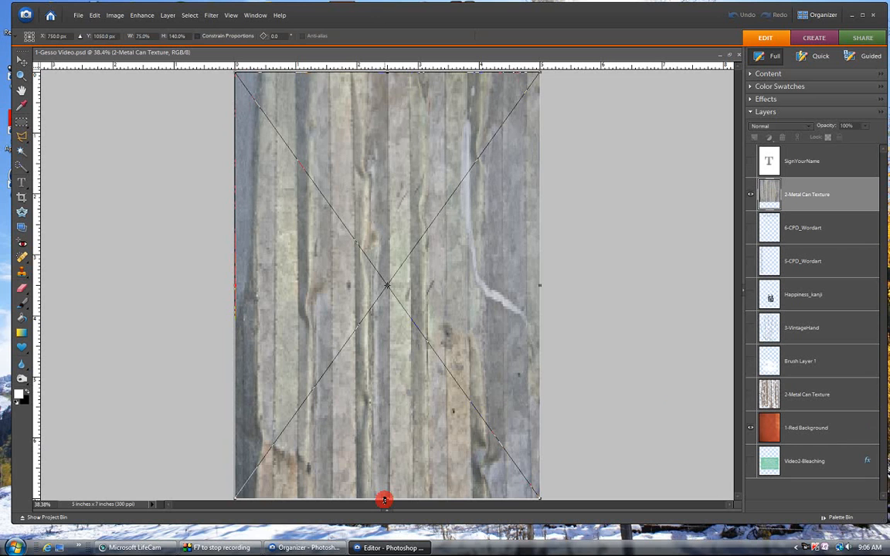
left_click(518, 493)
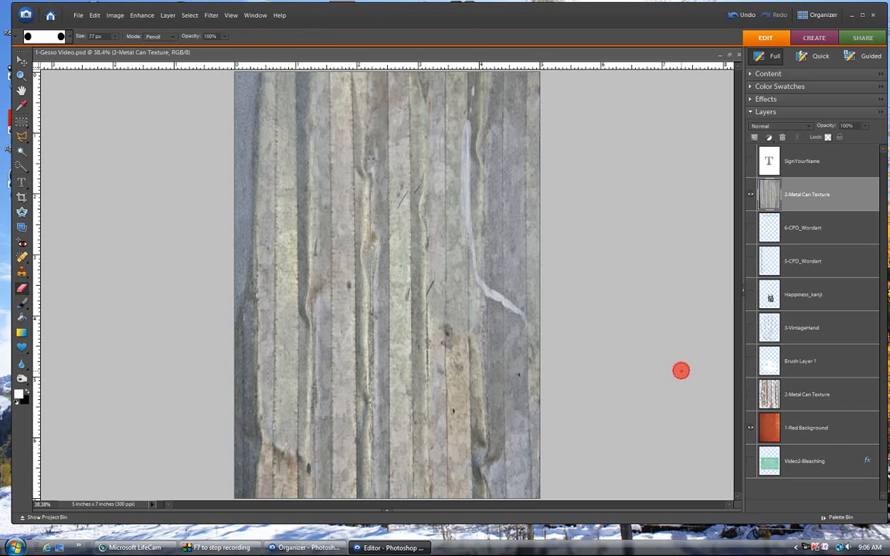
Show the existing 2-Metal Can Texture layer above the red background and delete the newly placed copy
left_click(750, 194)
left_click(750, 396)
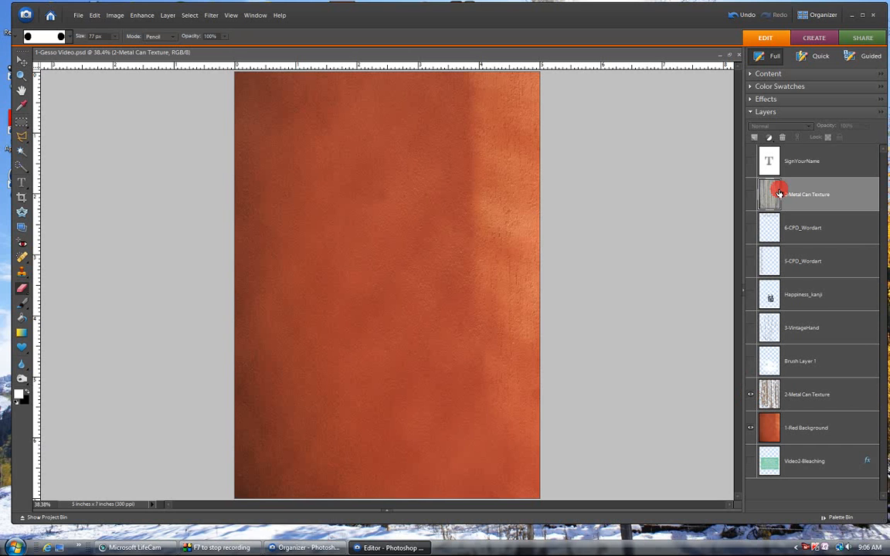
left_click_drag(776, 191, 782, 137)
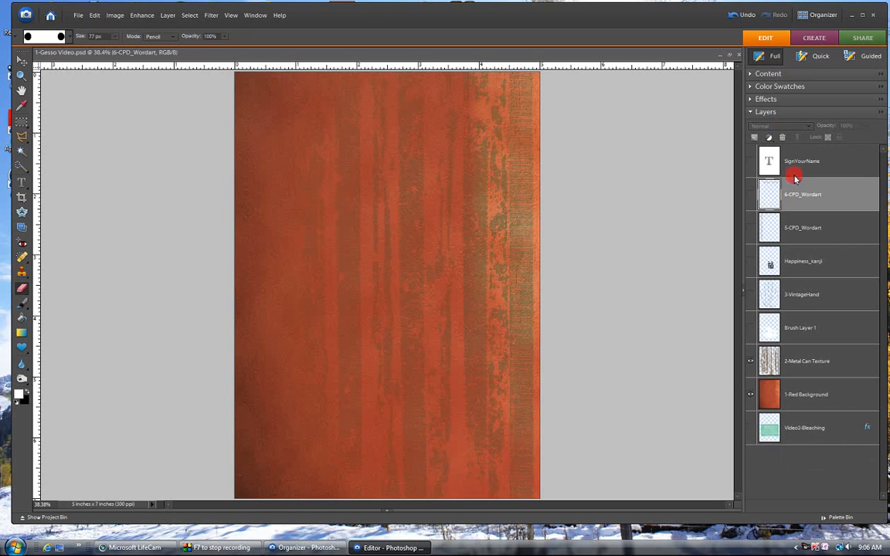
Set the blend mode of the 2-Metal Can Texture layer to Darken
left_click(822, 360)
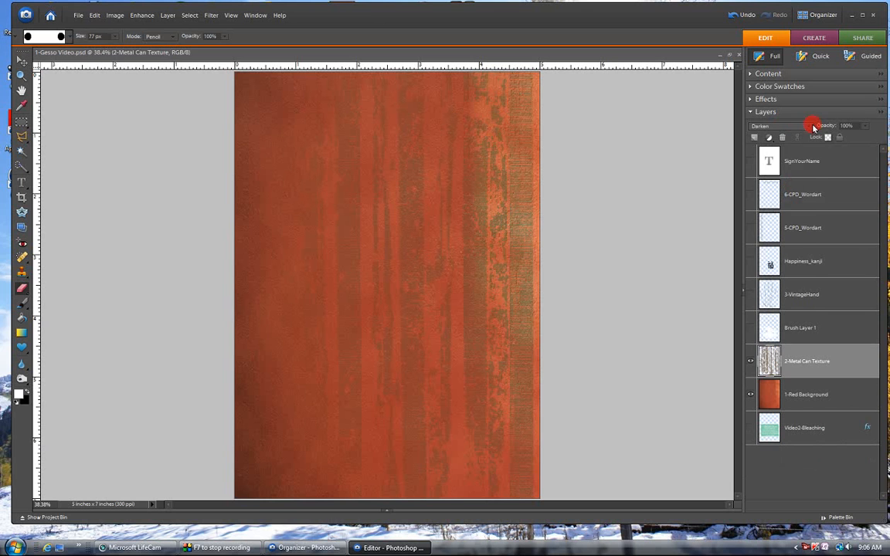
left_click(803, 125)
left_click(775, 163)
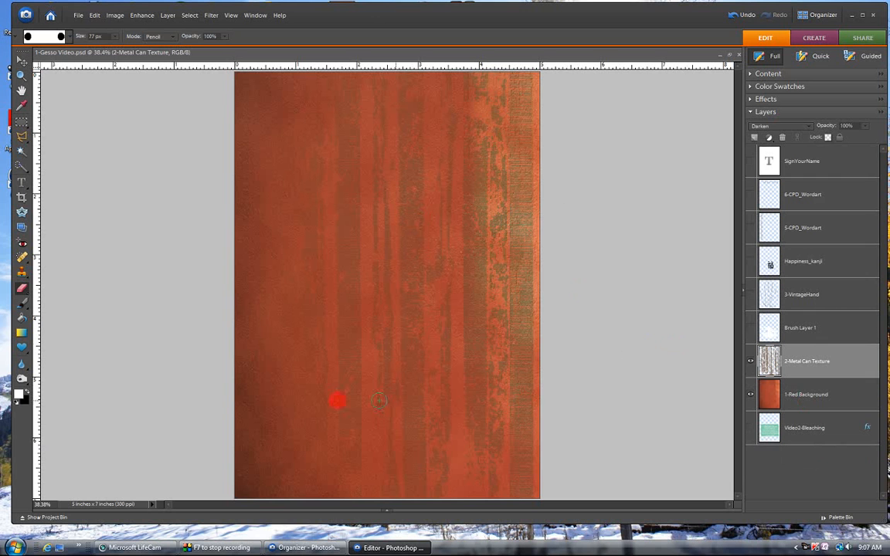
Try the Pin Light and Hard Light blend modes on the metal can texture, and return the layer to Darken
left_click(808, 126)
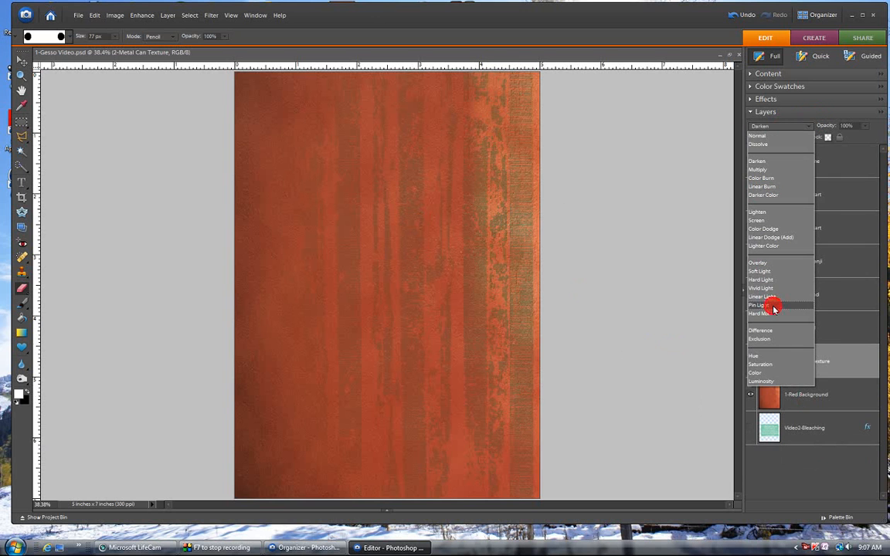
left_click(772, 306)
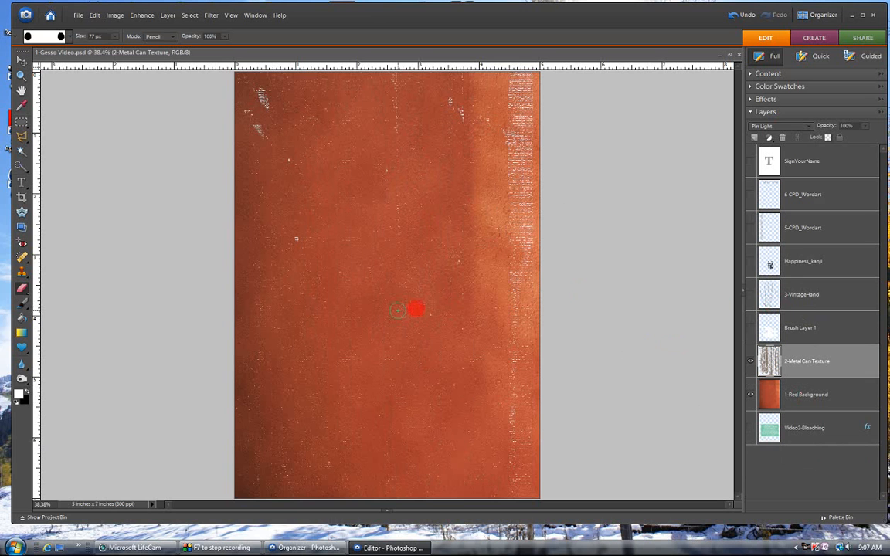
left_click(809, 126)
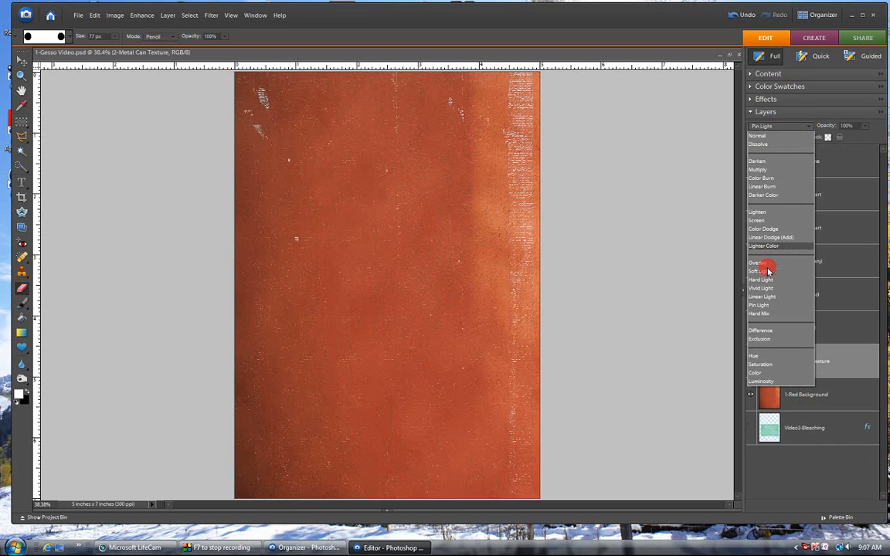
left_click(767, 279)
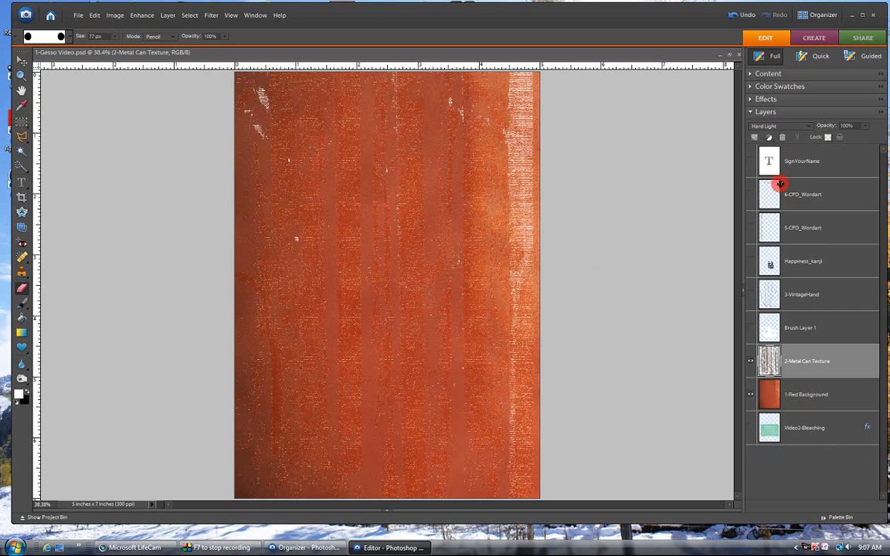
left_click(806, 126)
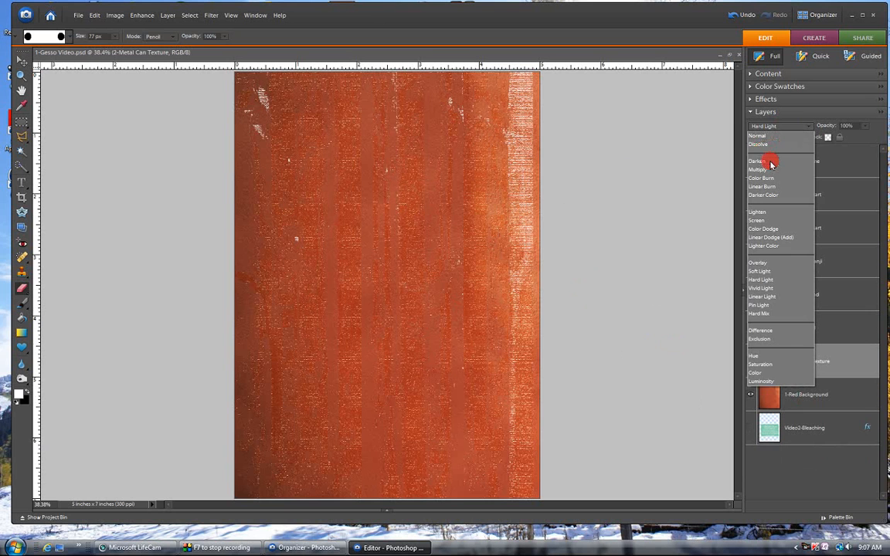
left_click(770, 163)
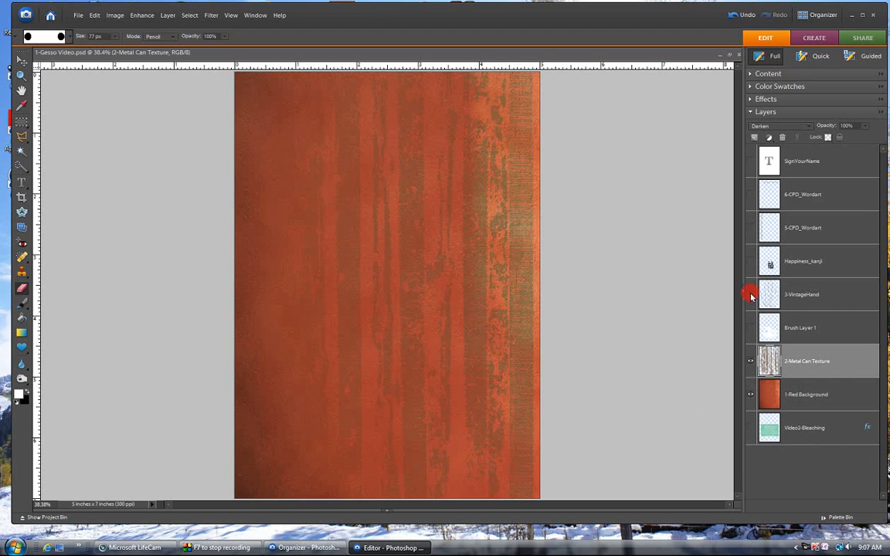
Show the 3-VintageHand layer and add a new blank layer directly beneath it
left_click(751, 293)
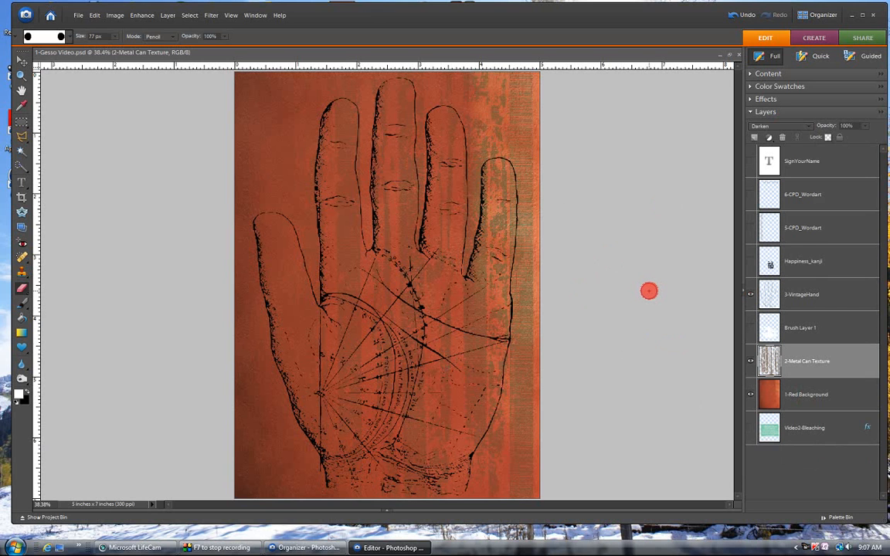
left_click(803, 295)
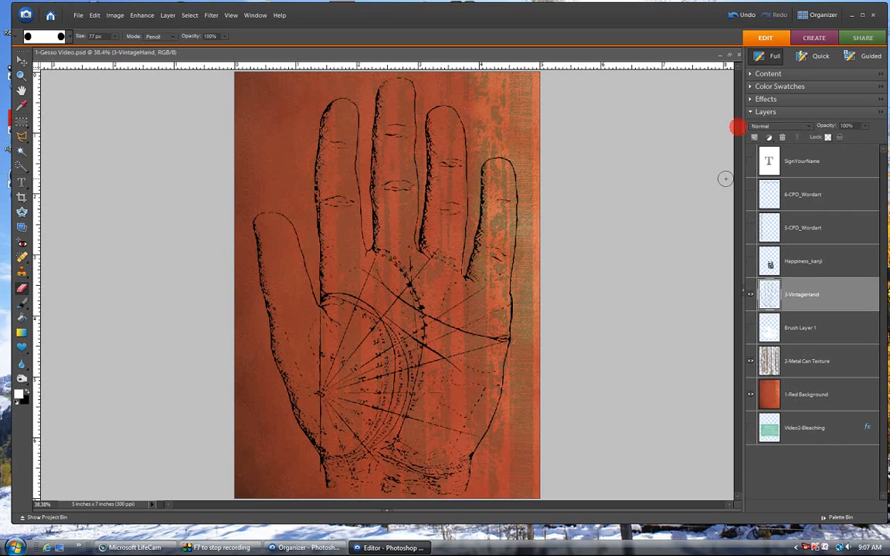
left_click(755, 138)
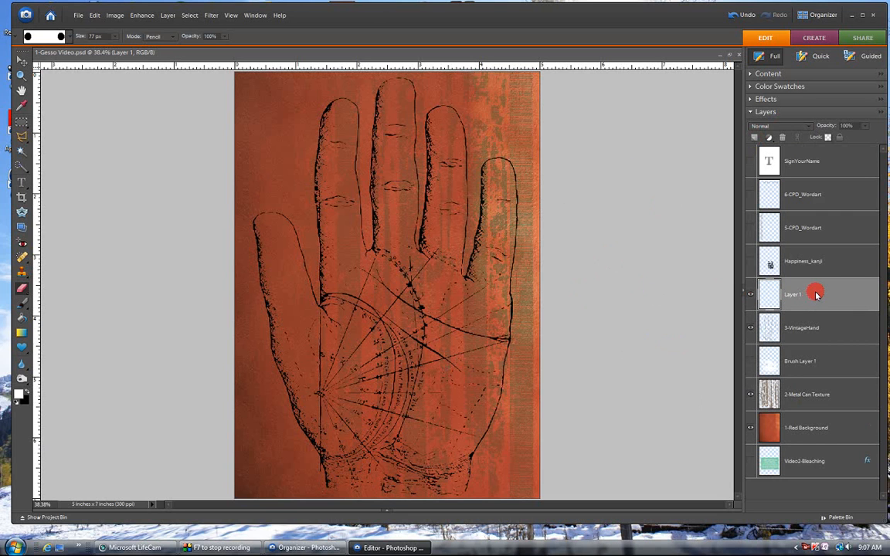
left_click_drag(810, 295, 816, 347)
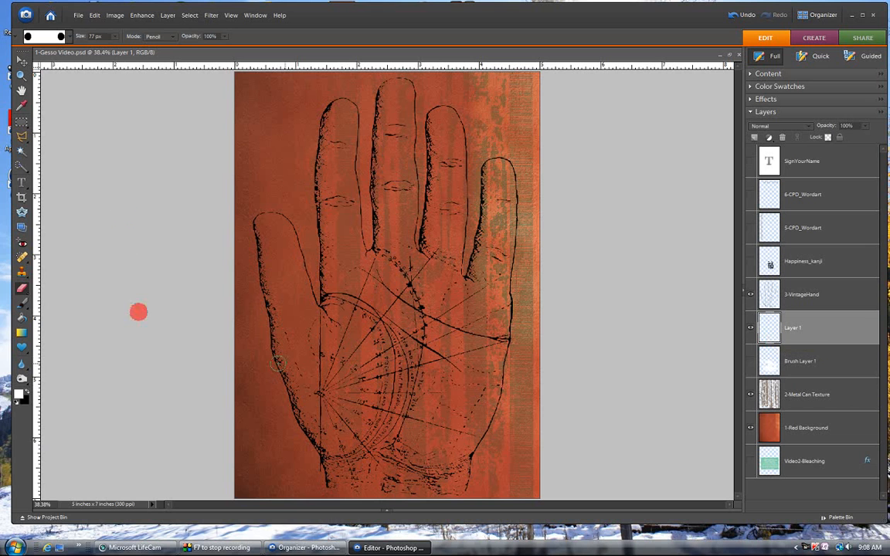
Activate the Brush tool and load the CPD_CustomPaintBrushes set from the Video 3-Gesso Technique Kit folder
left_click(27, 306)
left_click_drag(26, 306, 68, 304)
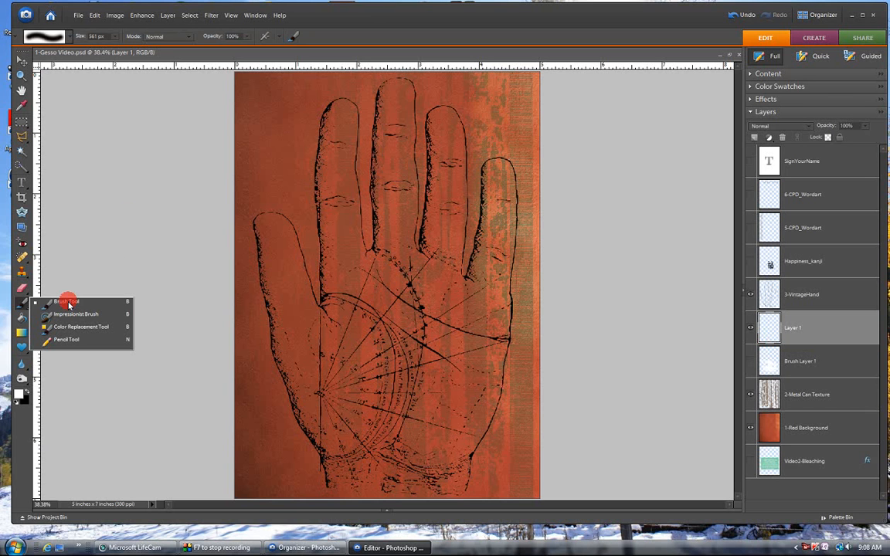
left_click_drag(71, 306, 70, 305)
left_click(68, 36)
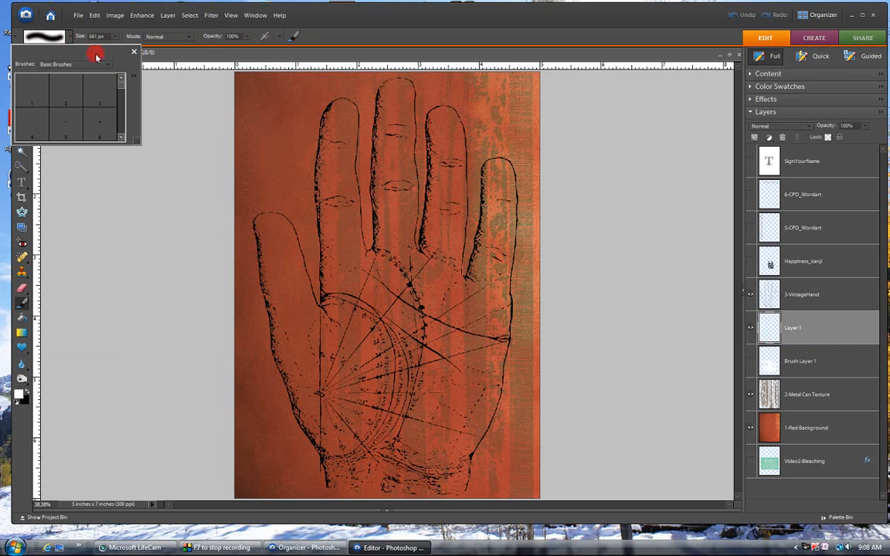
left_click(135, 79)
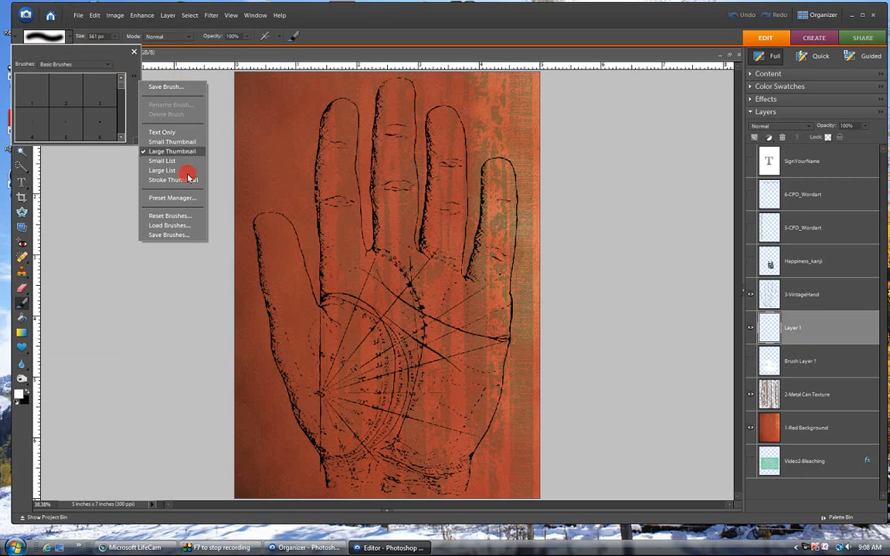
left_click(181, 224)
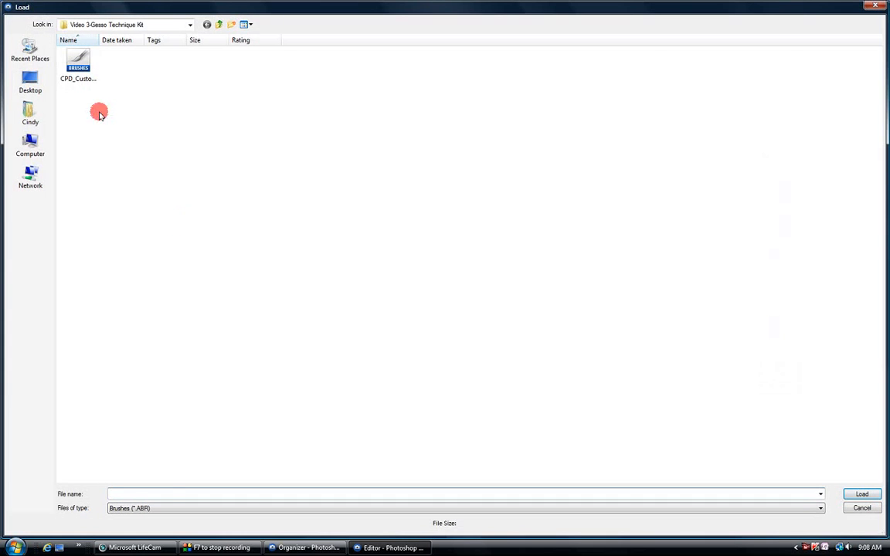
left_click(77, 66)
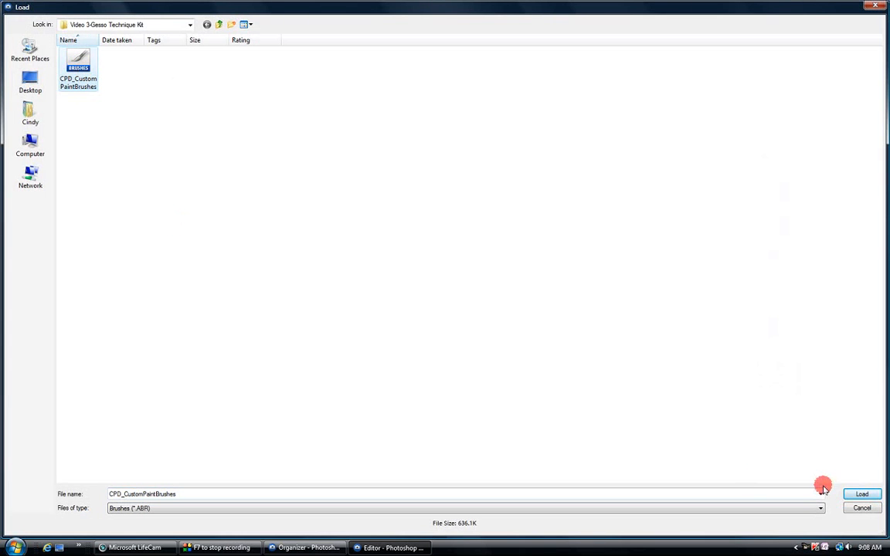
left_click(859, 495)
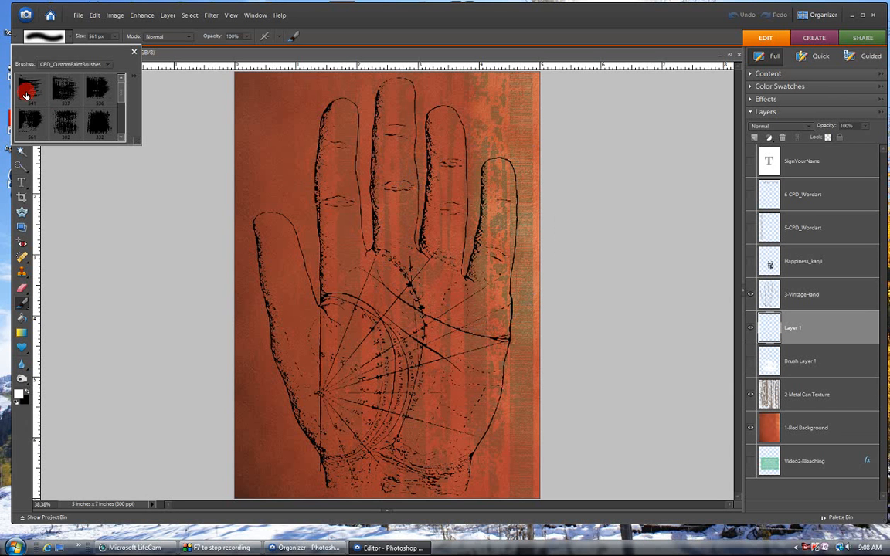
Look through the custom paint brushes, choose the 561 px brush and stamp white gesso strokes across the palm on Layer 1
left_click(26, 95)
left_click_drag(124, 100, 120, 131)
left_click(66, 95)
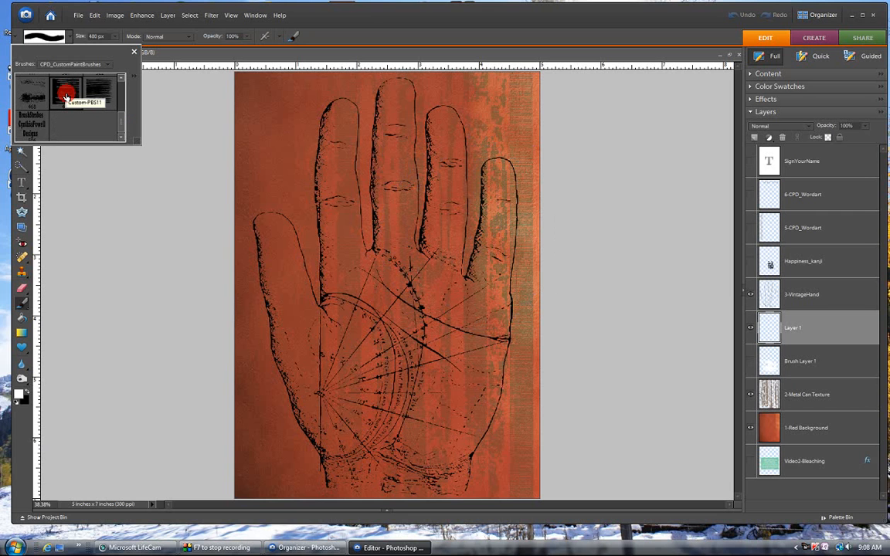
left_click(24, 399)
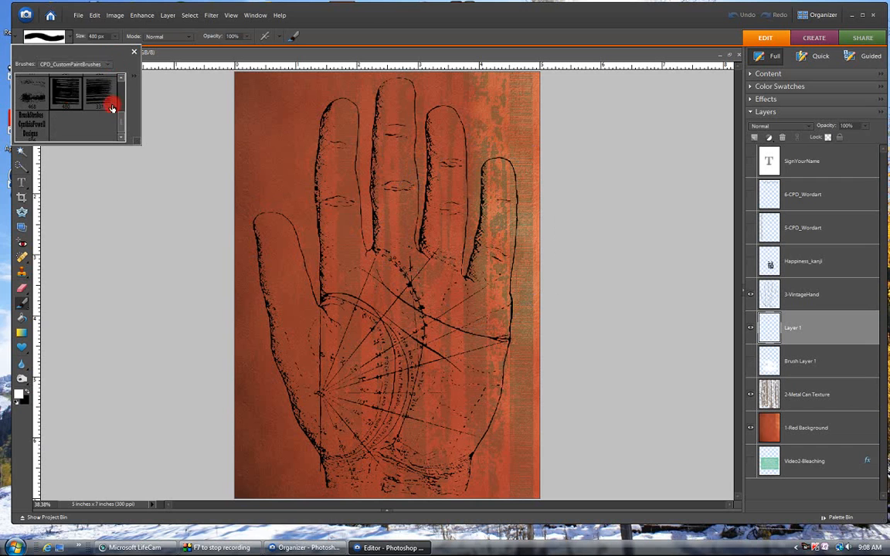
left_click_drag(123, 122, 122, 85)
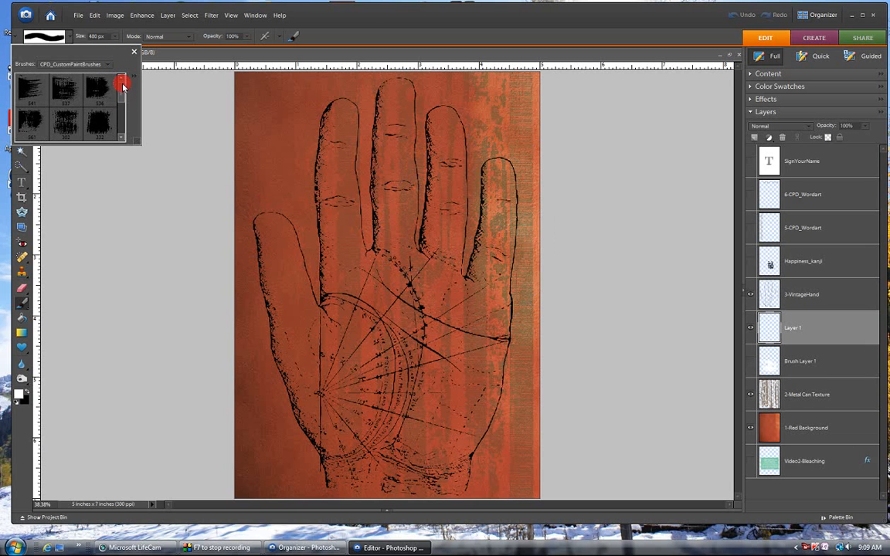
left_click(33, 128)
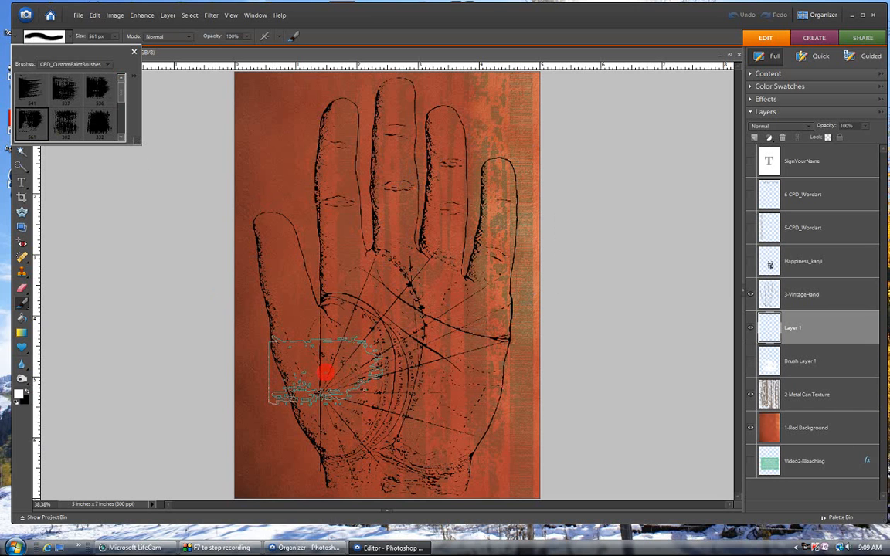
left_click(326, 374)
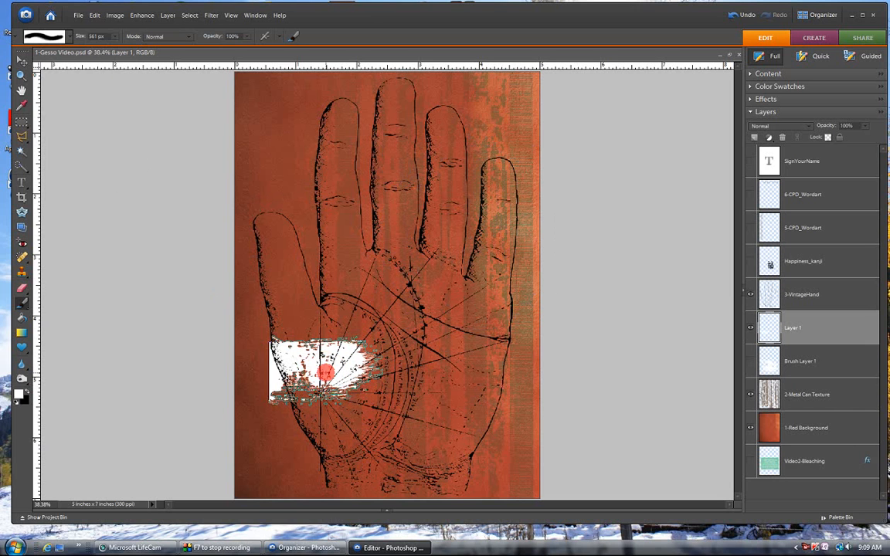
left_click(372, 317)
left_click(383, 355)
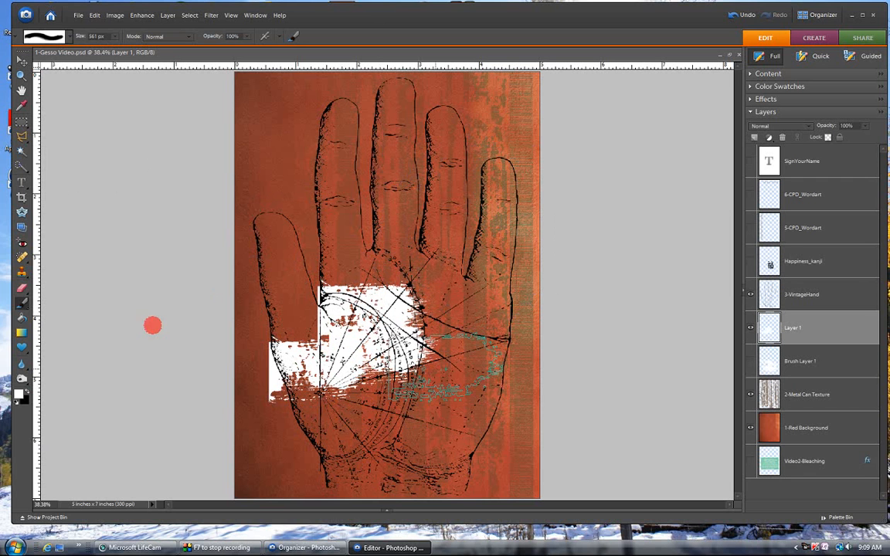
Switch to the 332 px custom brush and stamp more white gesso patches around the palm on Layer 1
left_click(67, 32)
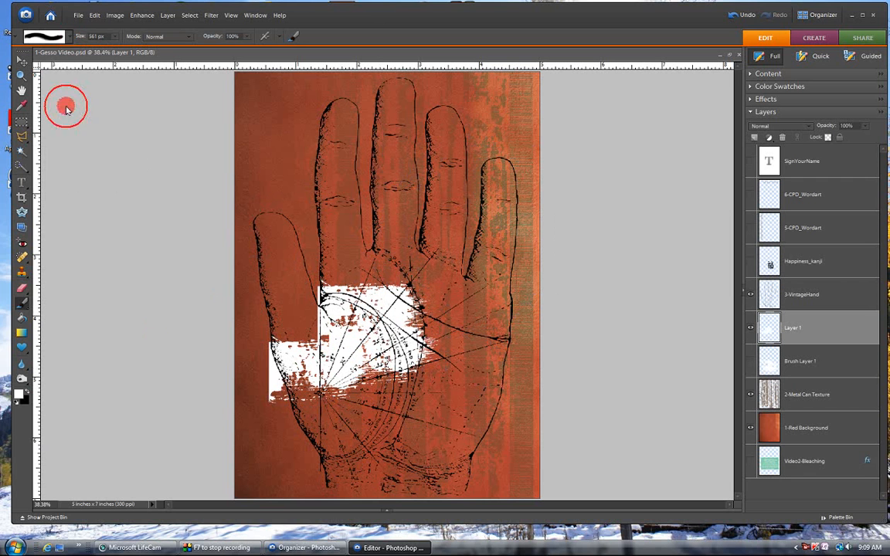
left_click(92, 85)
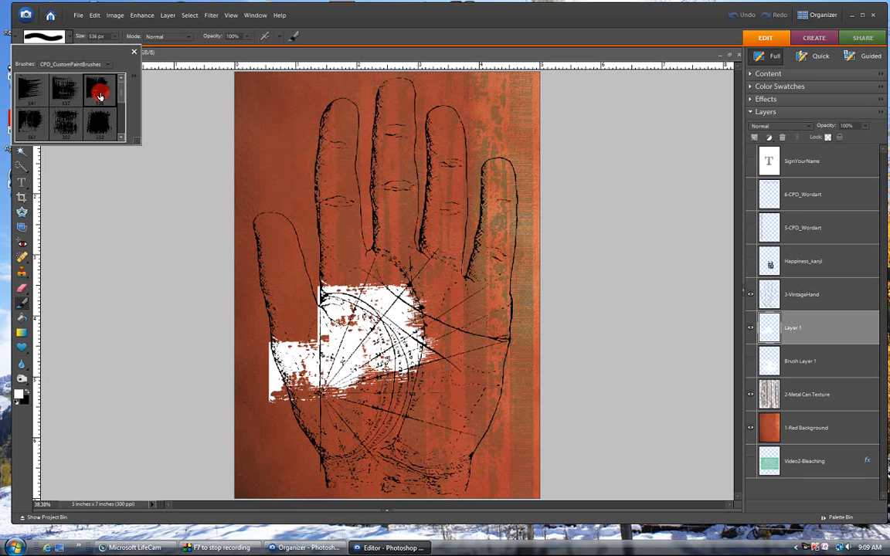
left_click_drag(447, 318, 387, 338)
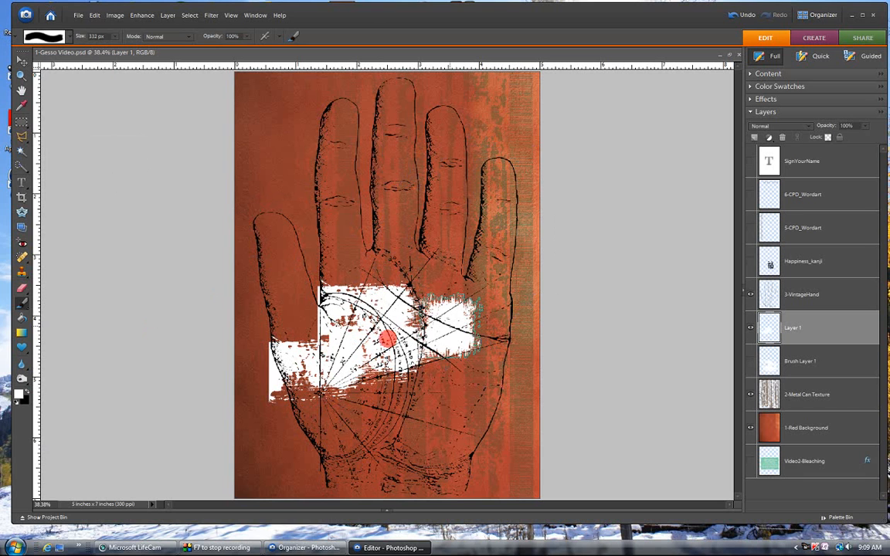
mouse_move(300, 328)
left_mouse_down()
mouse_move(278, 332)
mouse_move(347, 268)
mouse_move(397, 288)
mouse_move(406, 306)
mouse_move(348, 340)
mouse_move(464, 391)
left_mouse_up()
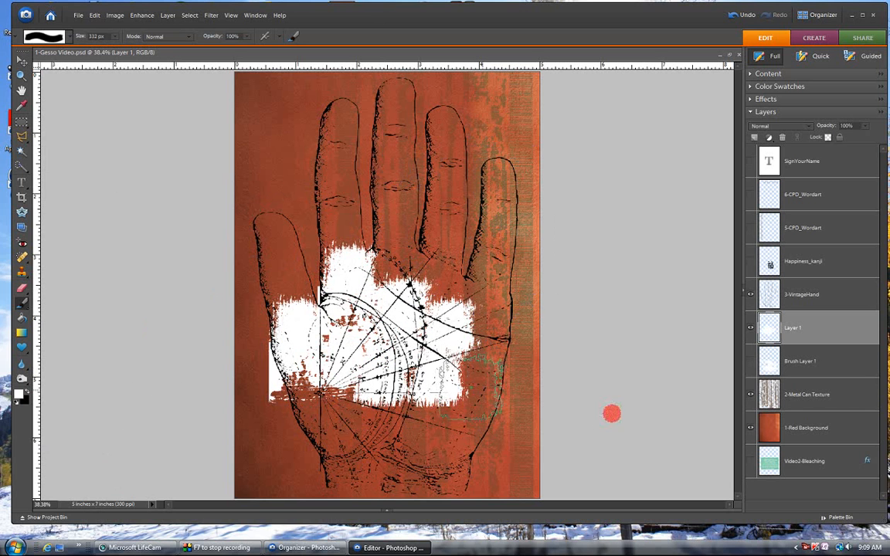
Show the prepared Brush Layer 1 in place of Layer 1 and delete Layer 1
left_click(751, 328)
left_click(750, 361)
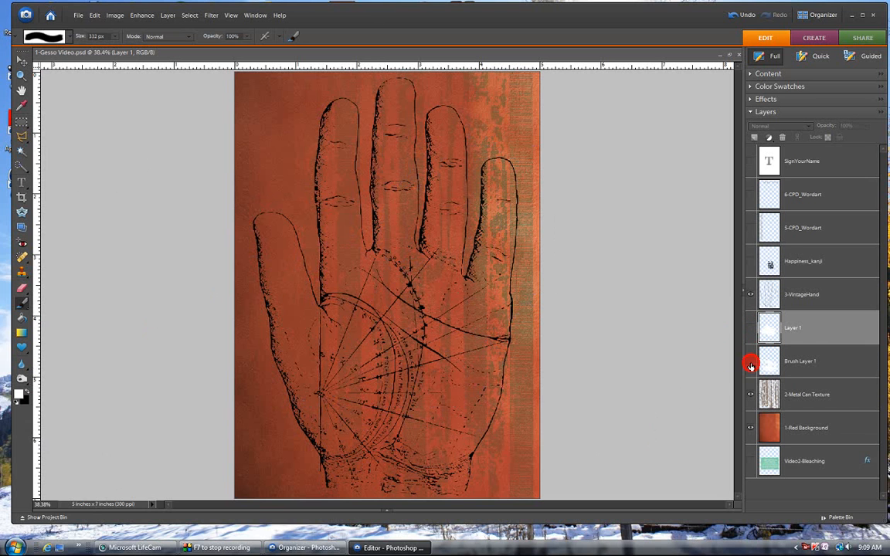
mouse_move(771, 334)
left_mouse_down()
mouse_move(768, 160)
mouse_move(784, 138)
left_mouse_up()
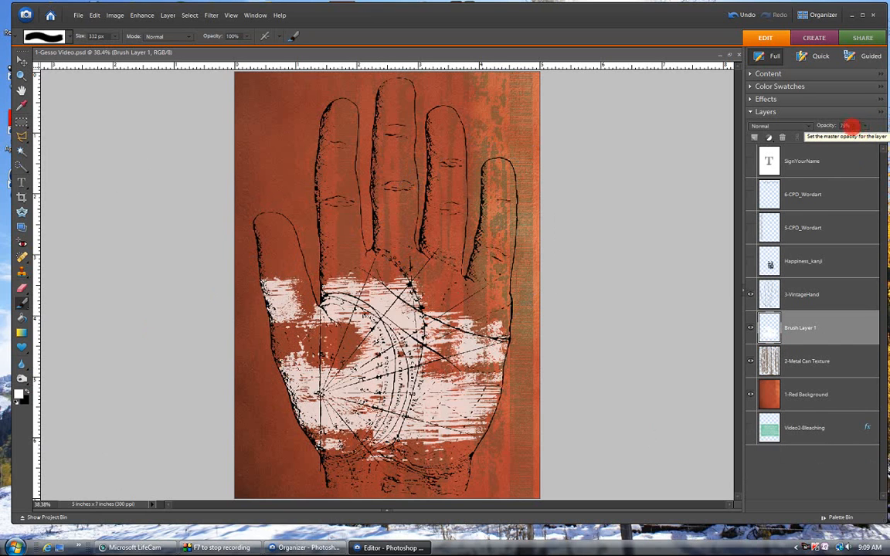
Try 86% opacity on Brush Layer 1 and return it to 75%
left_click(867, 127)
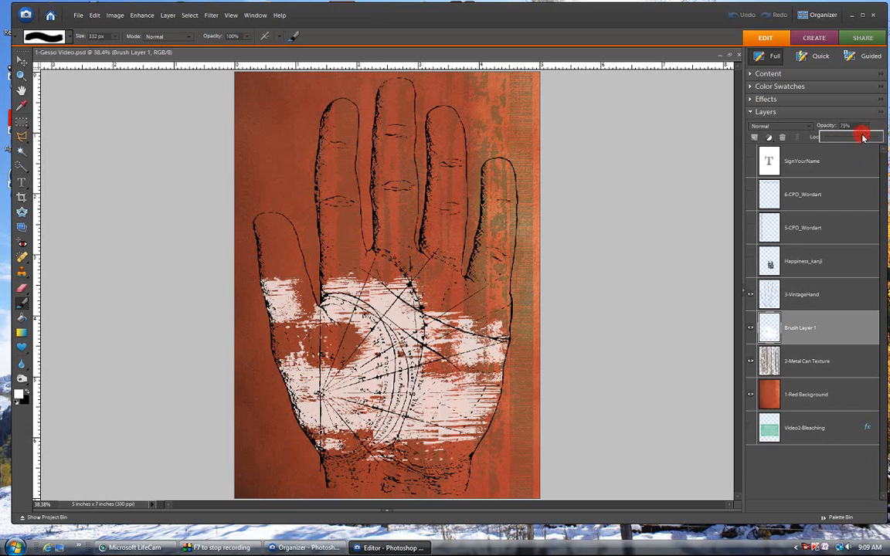
mouse_move(868, 137)
left_mouse_down()
mouse_move(853, 137)
mouse_move(872, 136)
left_mouse_up()
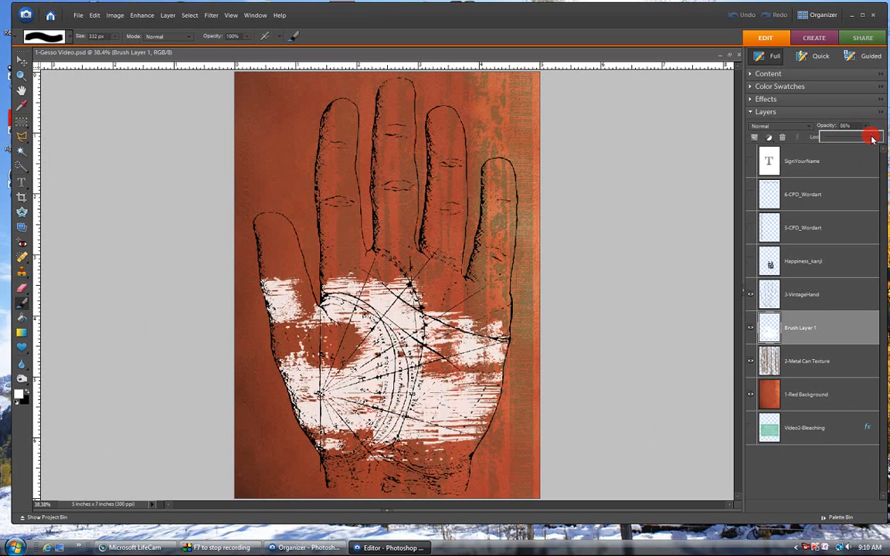
left_click_drag(872, 139, 868, 139)
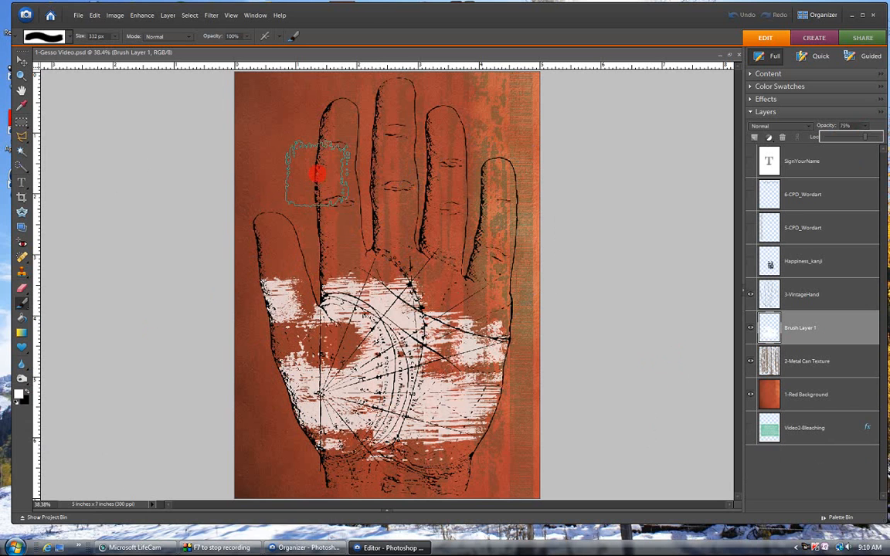
Stamp a white gesso patch over the index finger's outer edge, and roughen the gesso with the Eraser using the 537 px custom brush
left_click(317, 174)
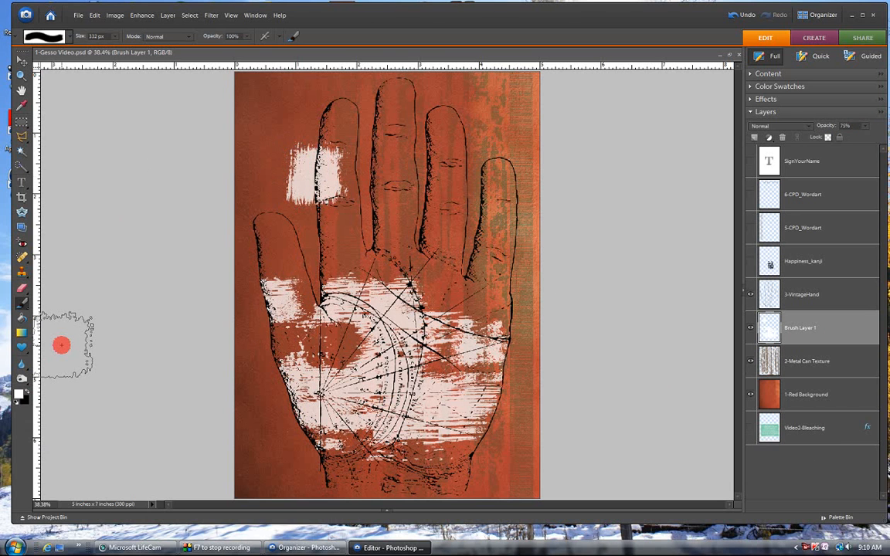
left_click(21, 292)
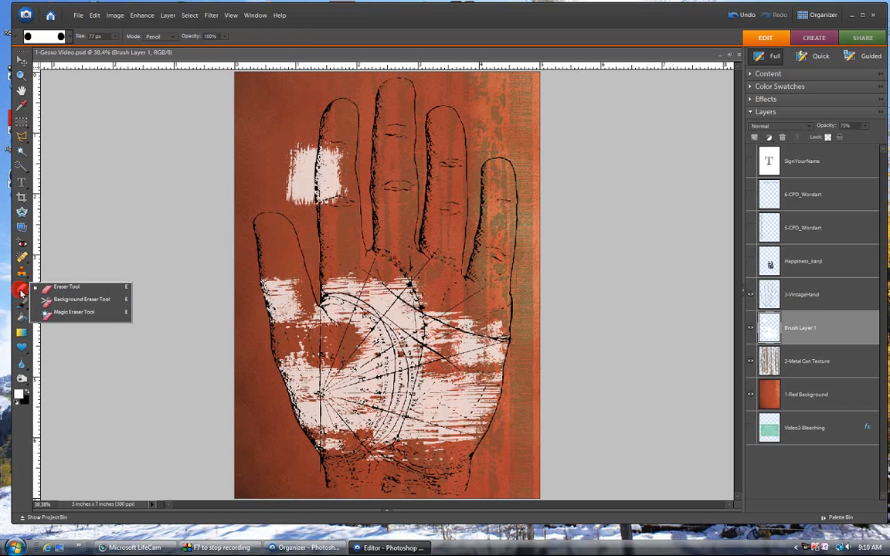
left_click(68, 287)
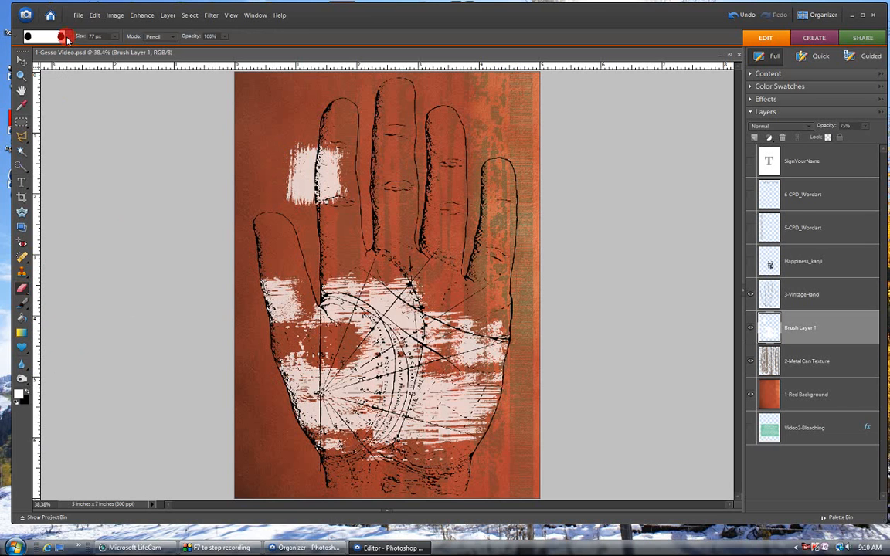
left_click(68, 36)
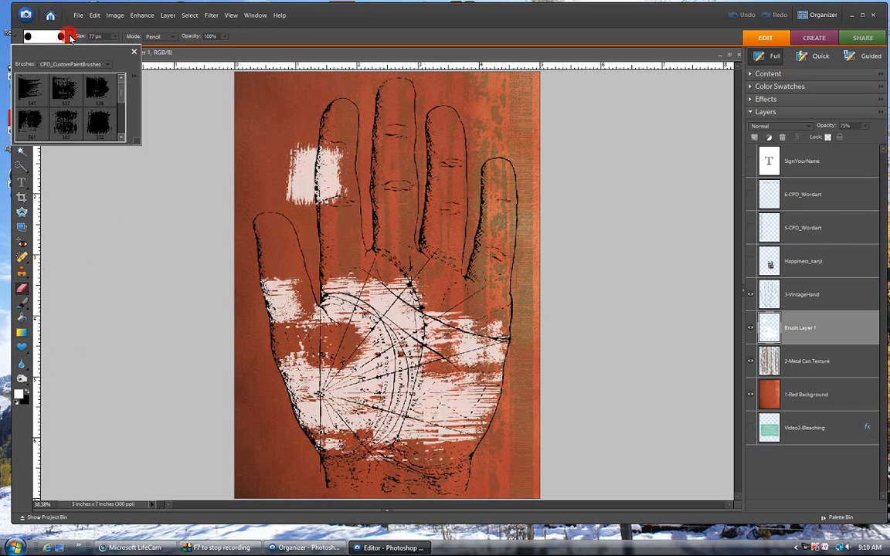
left_click(58, 95)
left_click(61, 89)
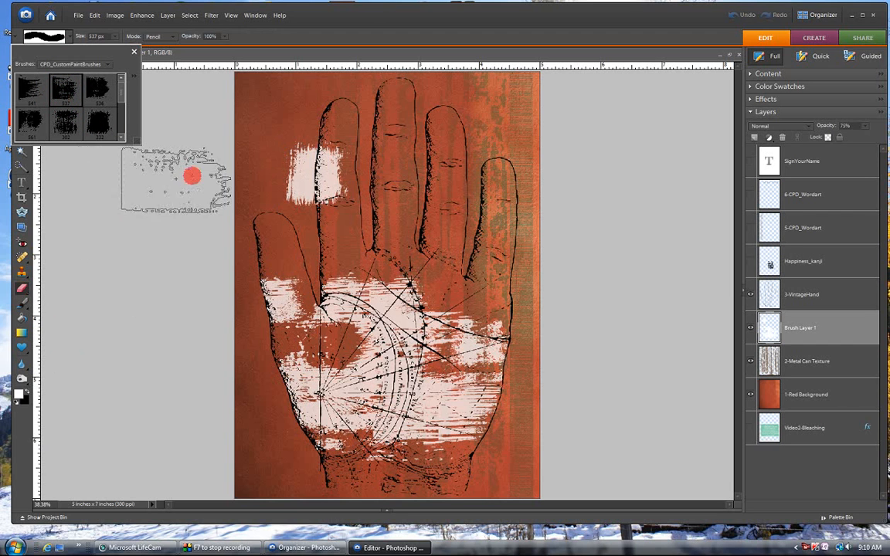
left_click(257, 171)
mouse_move(259, 171)
left_mouse_down()
mouse_move(285, 182)
mouse_move(263, 484)
mouse_move(301, 368)
mouse_move(260, 398)
mouse_move(31, 439)
mouse_move(350, 419)
mouse_move(403, 456)
mouse_move(401, 465)
mouse_move(201, 458)
mouse_move(71, 314)
mouse_move(46, 211)
mouse_move(52, 220)
mouse_move(61, 117)
mouse_move(95, 154)
mouse_move(103, 183)
left_mouse_up()
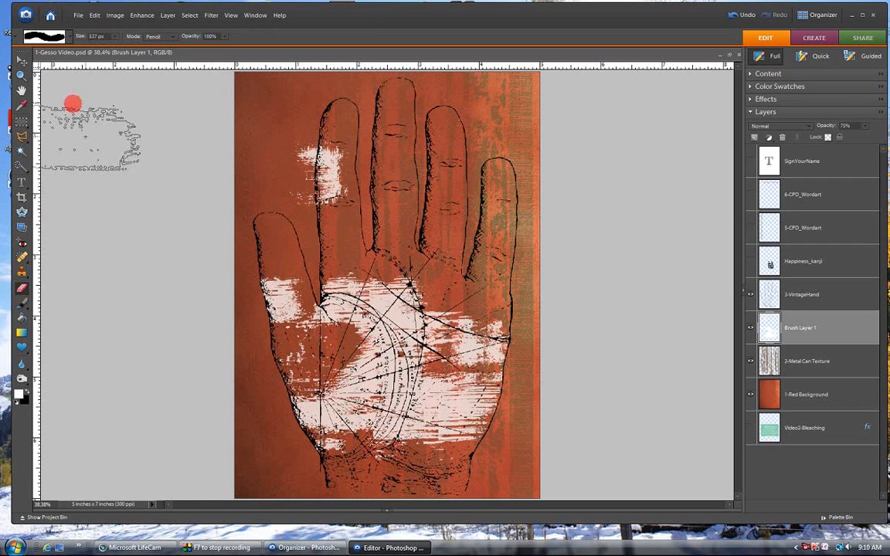
Set the Eraser to a hard round brush from Basic Brushes at 83 px and erase the gesso outside the index finger's outline
left_click(69, 37)
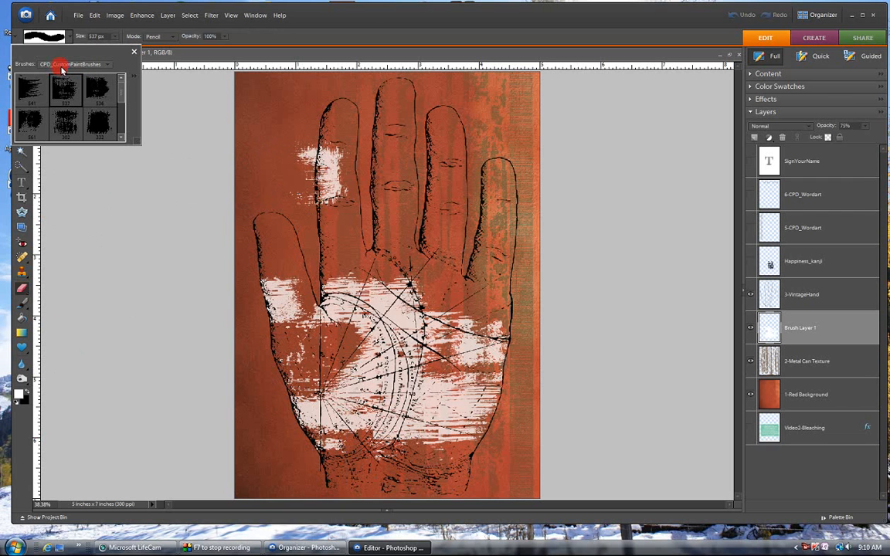
left_click(109, 64)
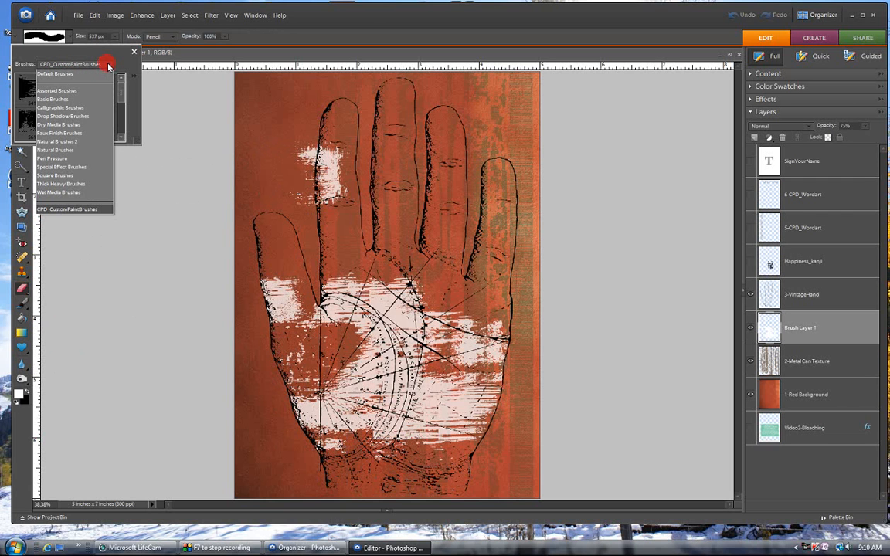
left_click(69, 102)
mouse_move(120, 88)
left_mouse_down()
mouse_move(123, 125)
mouse_move(122, 86)
mouse_move(122, 98)
left_mouse_up()
left_click(31, 135)
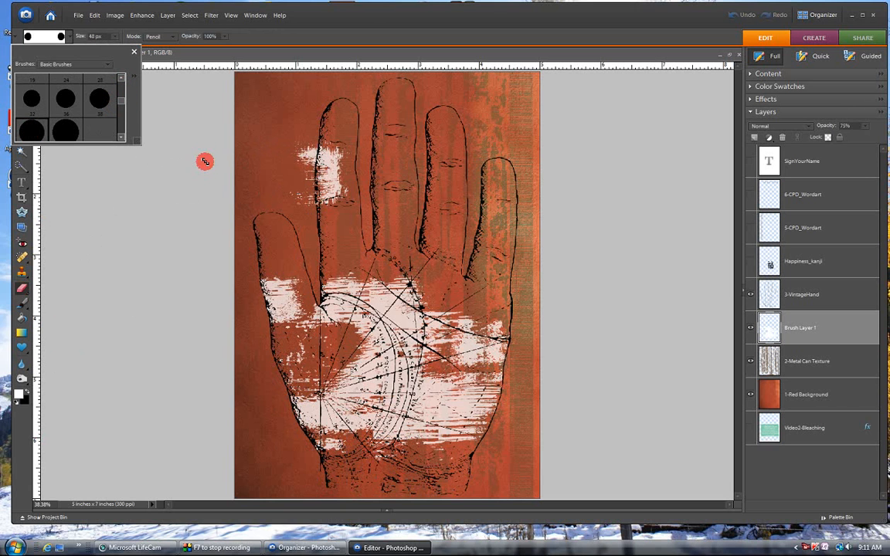
left_click(117, 36)
left_click_drag(116, 37, 126, 50)
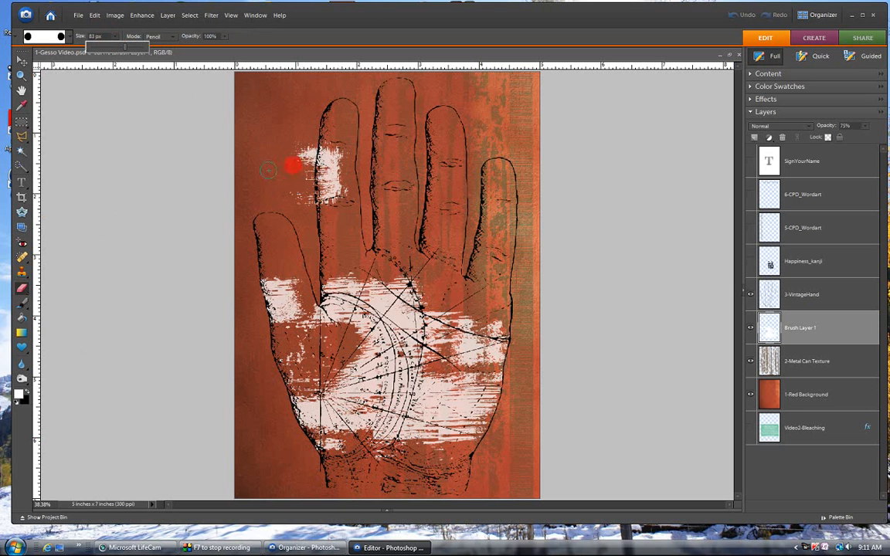
mouse_move(300, 154)
left_mouse_down()
mouse_move(306, 165)
mouse_move(298, 151)
mouse_move(308, 145)
mouse_move(306, 206)
mouse_move(259, 174)
mouse_move(302, 207)
left_mouse_up()
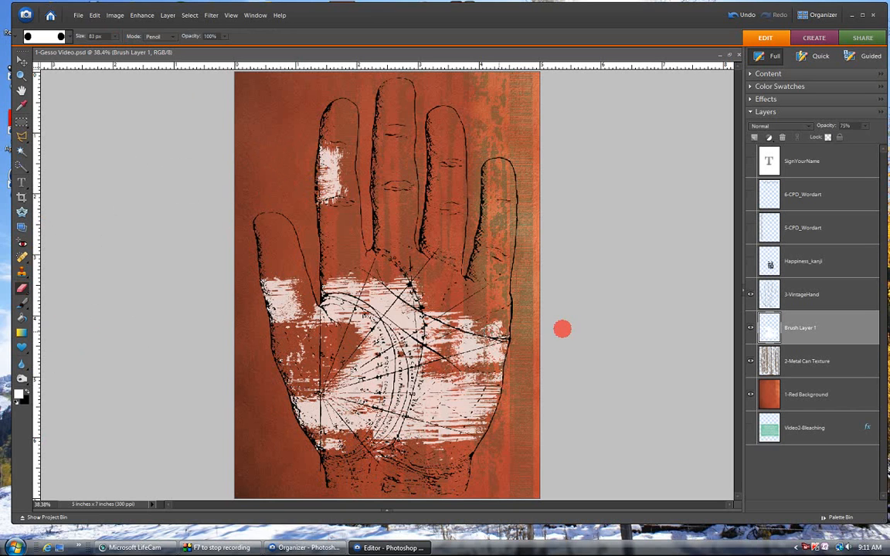
Show the Happiness_kanji, 5-CPD_Wordart, 6-CPD_Wordart and SignYourName layers, and activate the Type tool
left_click(750, 262)
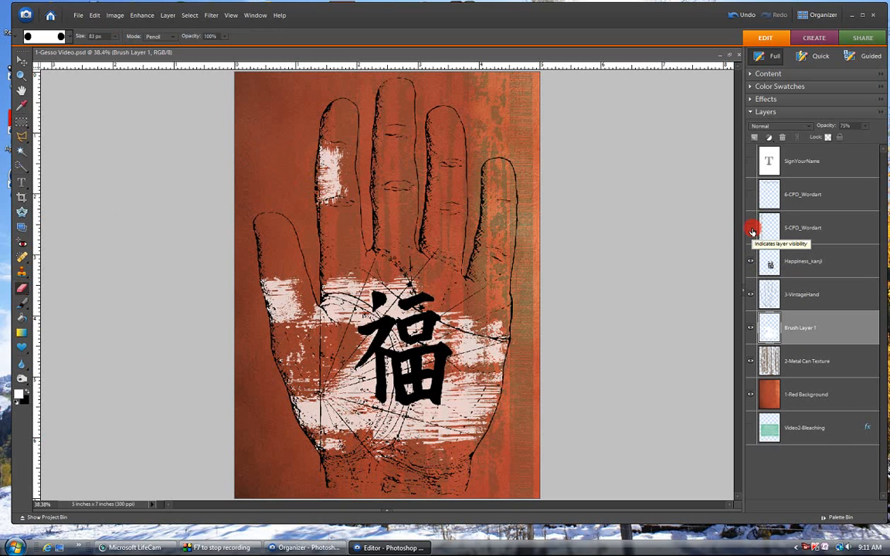
left_click(752, 231)
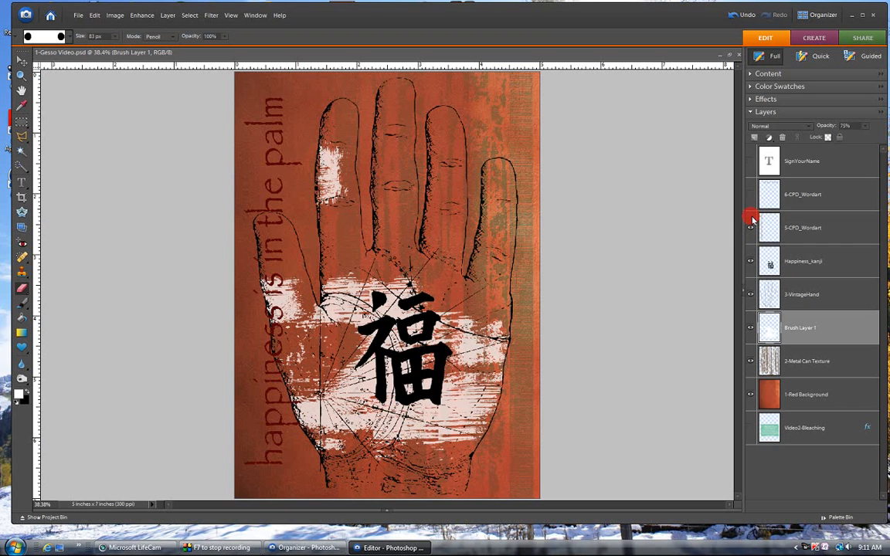
left_click(751, 197)
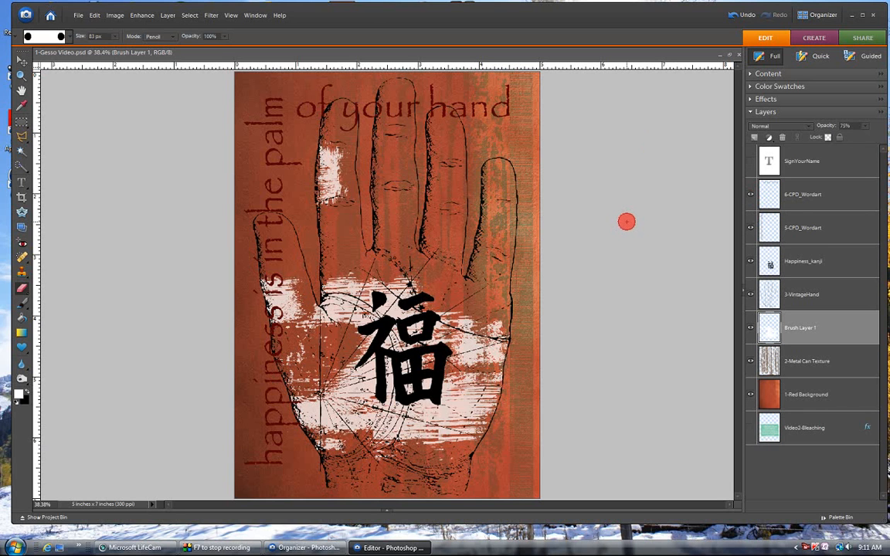
left_click(750, 162)
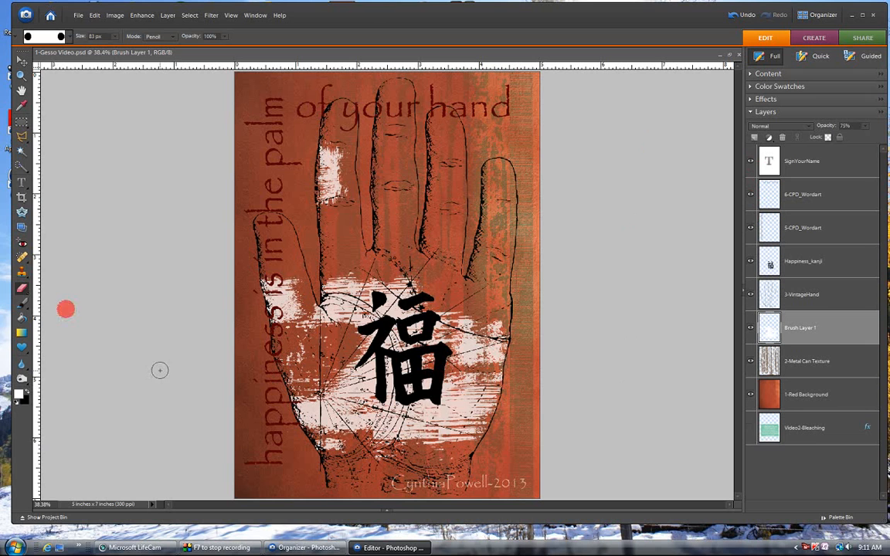
left_click(25, 186)
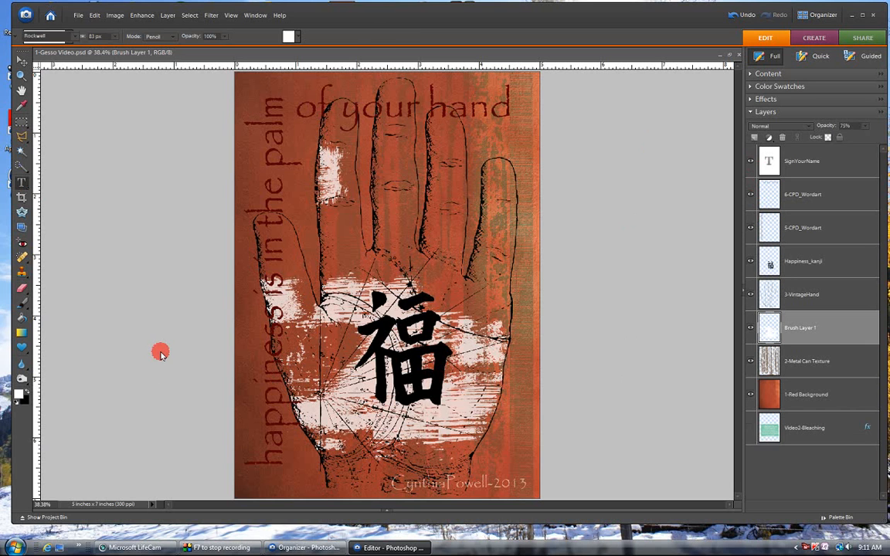